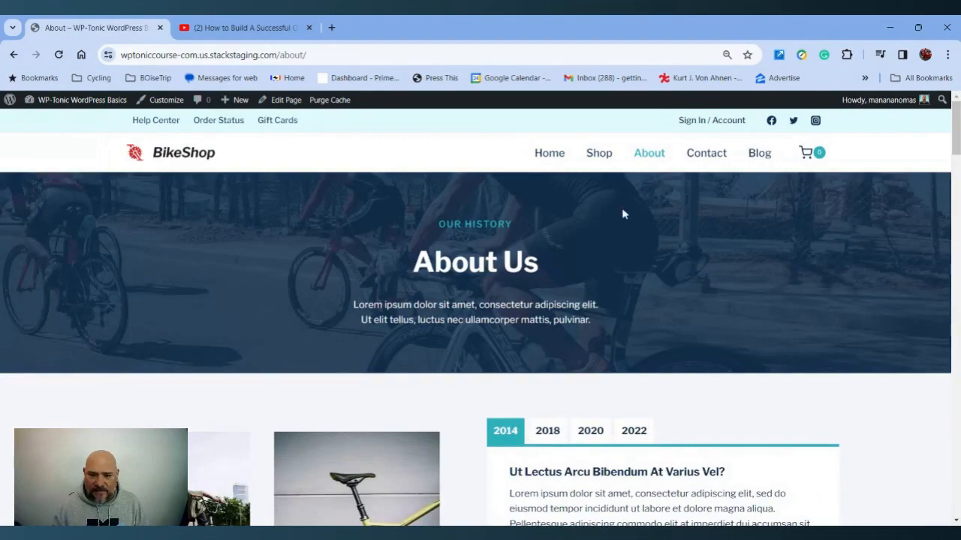
Scroll through the About page on the live site and in the block editor
scroll(614, 243, down, 10)
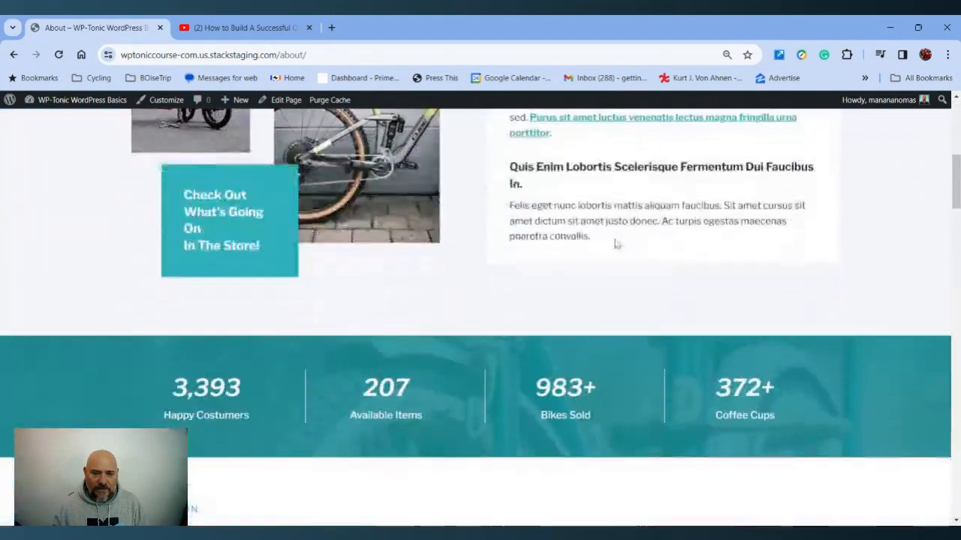
scroll(615, 244, down, 3)
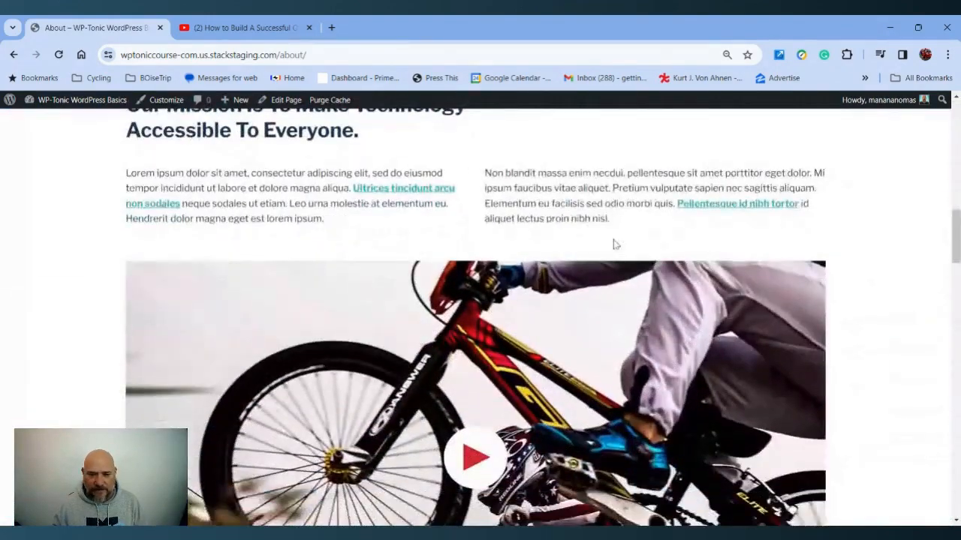
scroll(615, 243, down, 3)
scroll(611, 245, up, 3)
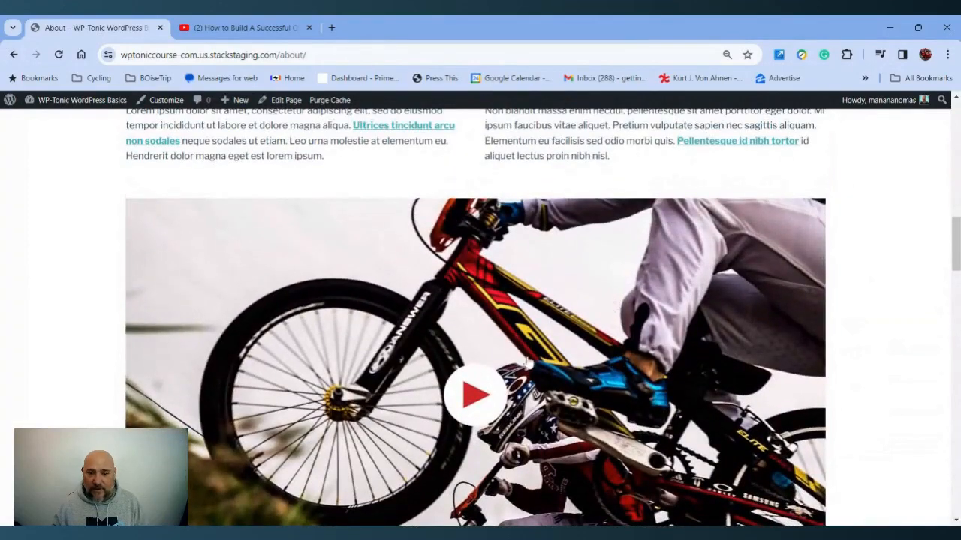
scroll(493, 342, up, 4)
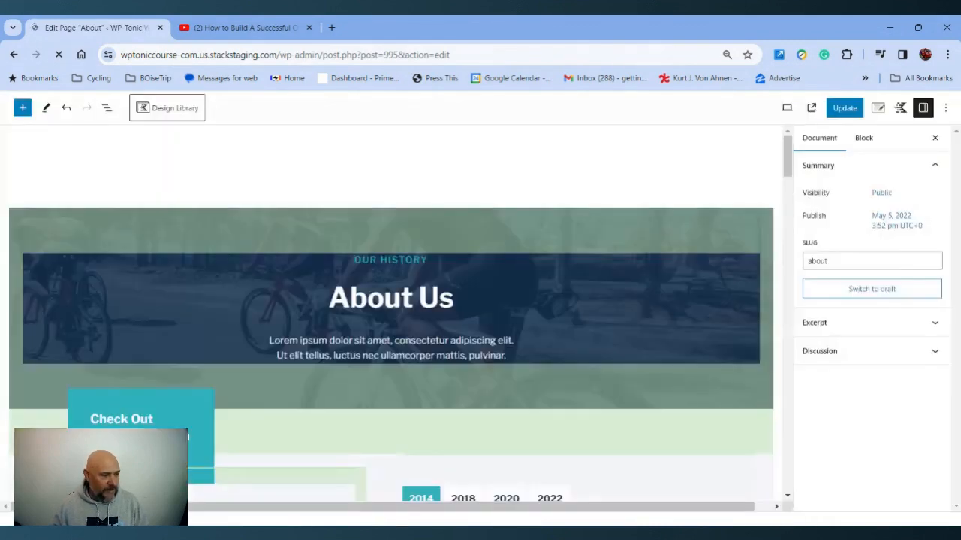
scroll(440, 215, down, 6)
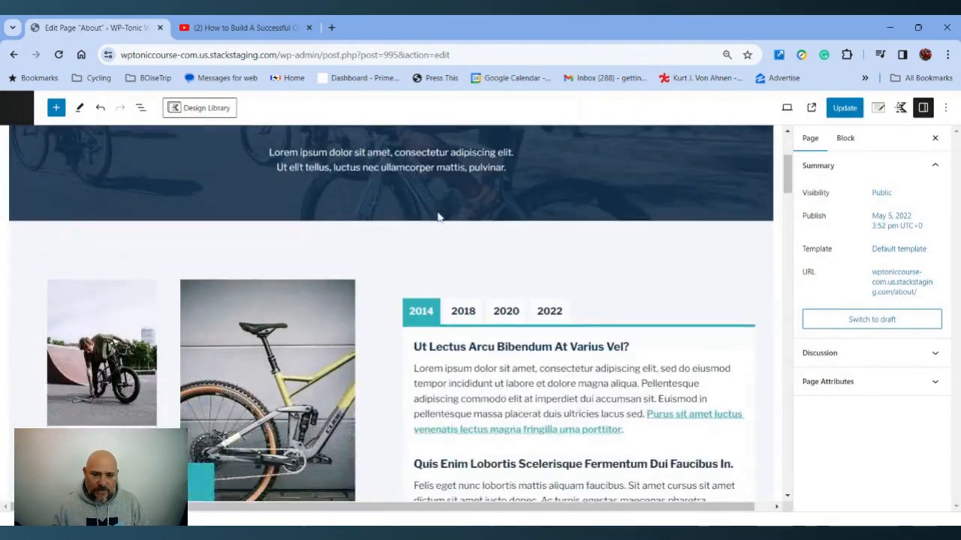
scroll(421, 214, down, 5)
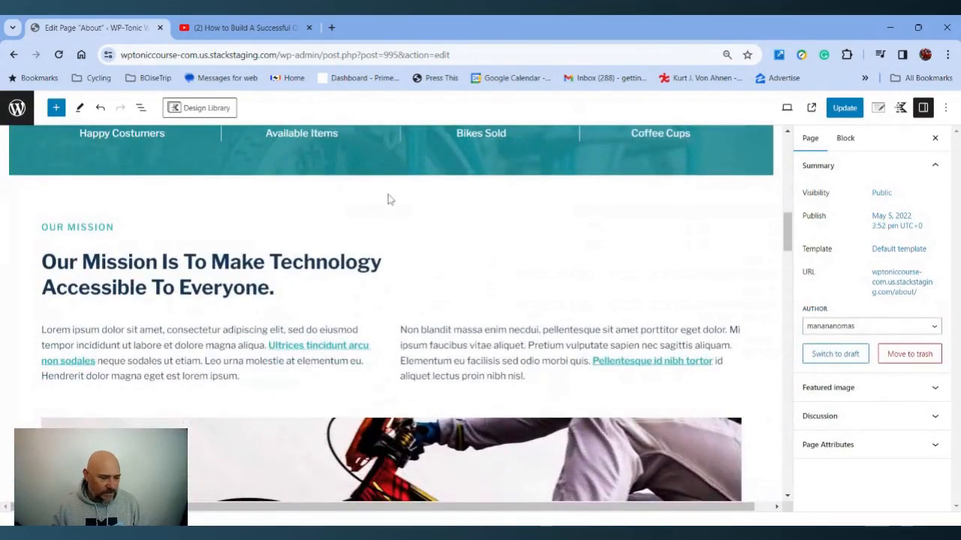
Select the section rows and headings around Our Mission and Our Team to review their layout settings
click(381, 195)
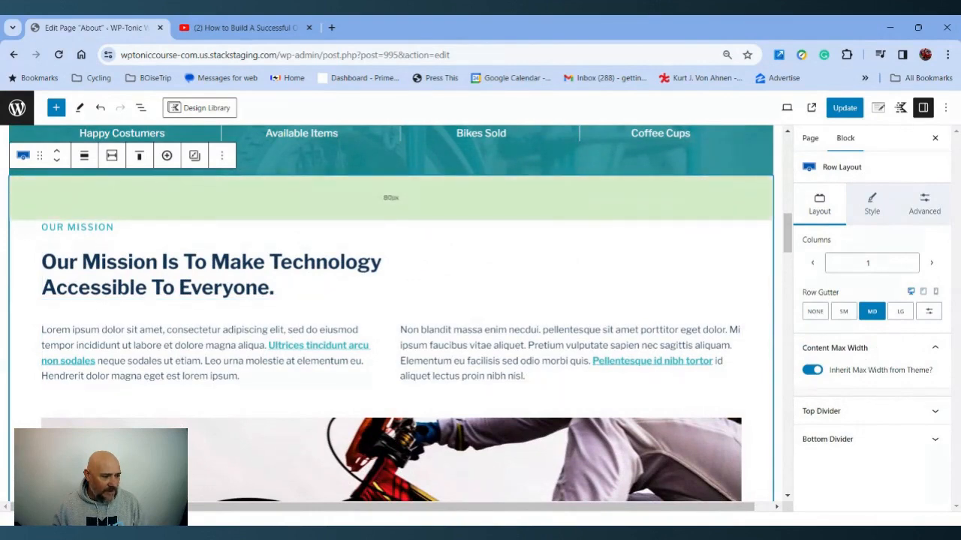
click(415, 227)
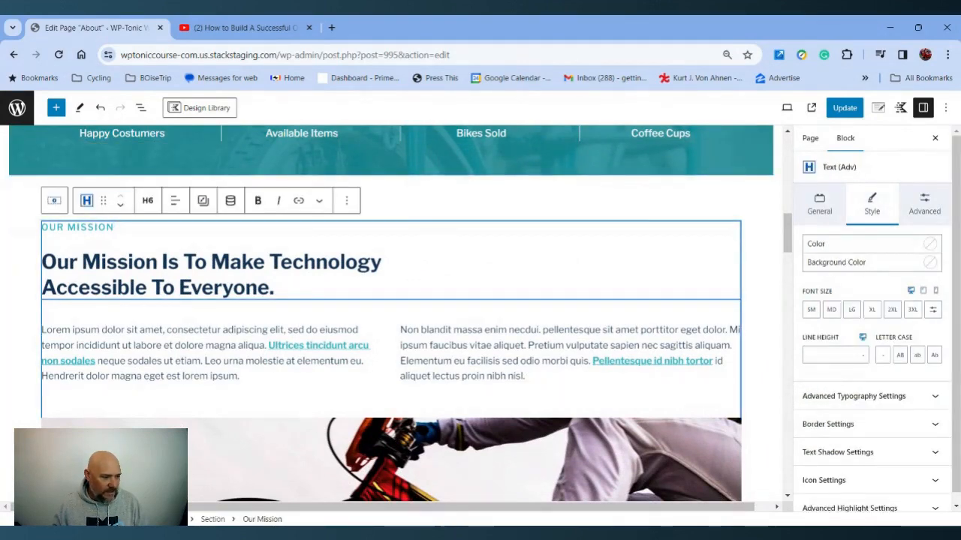
scroll(633, 263, down, 8)
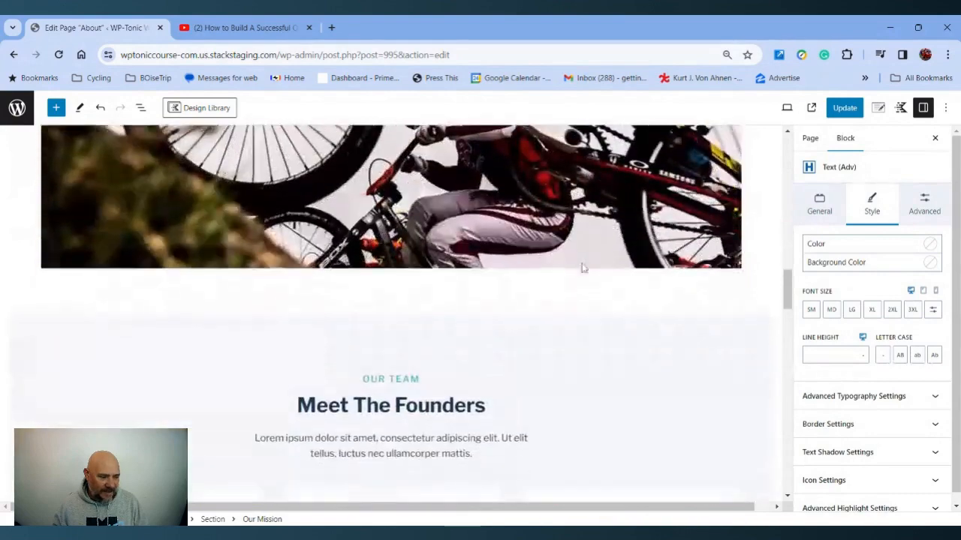
click(427, 285)
click(416, 319)
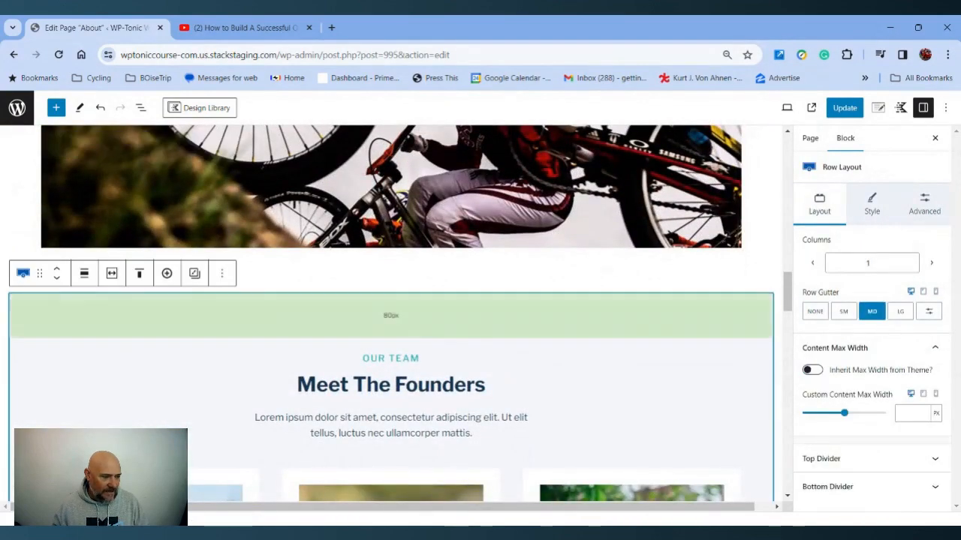
drag(405, 338, 405, 337)
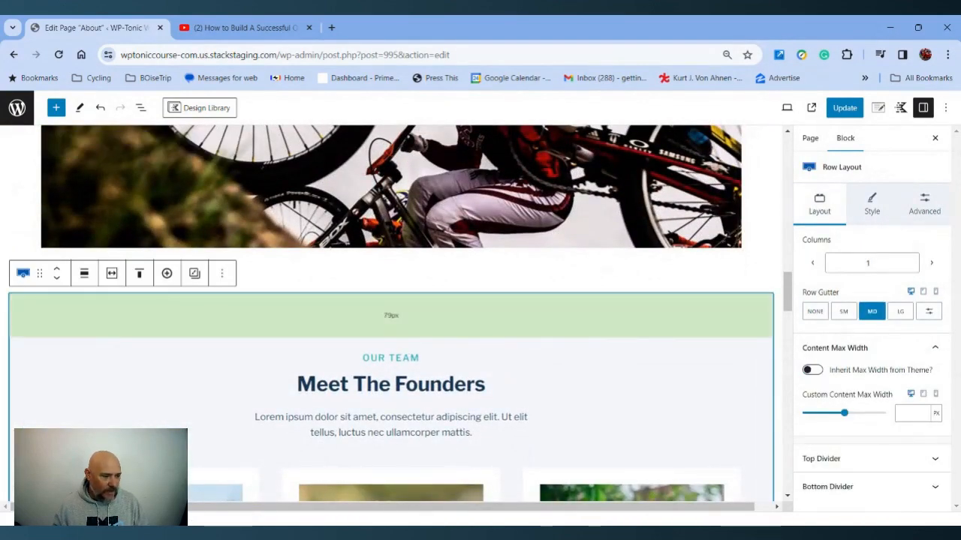
click(812, 370)
scroll(633, 354, down, 3)
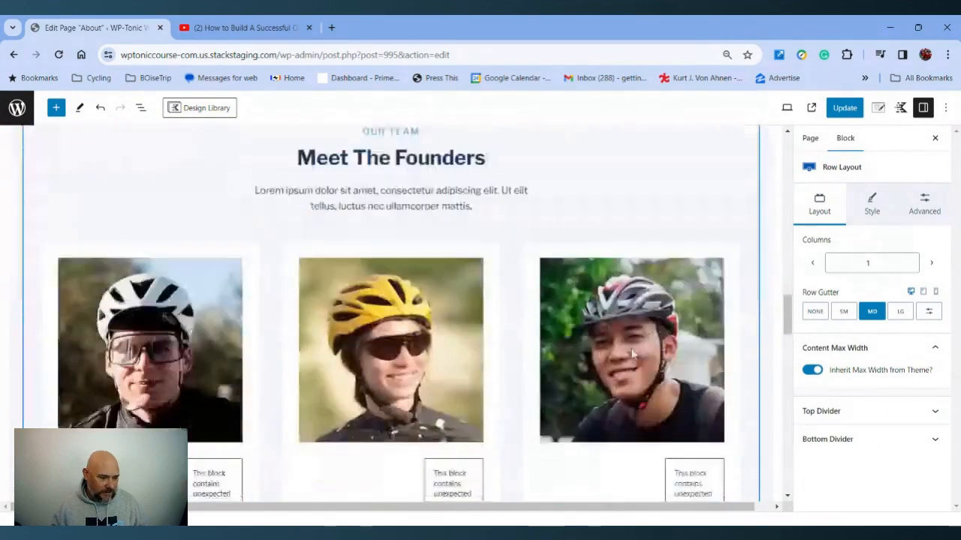
scroll(633, 354, down, 6)
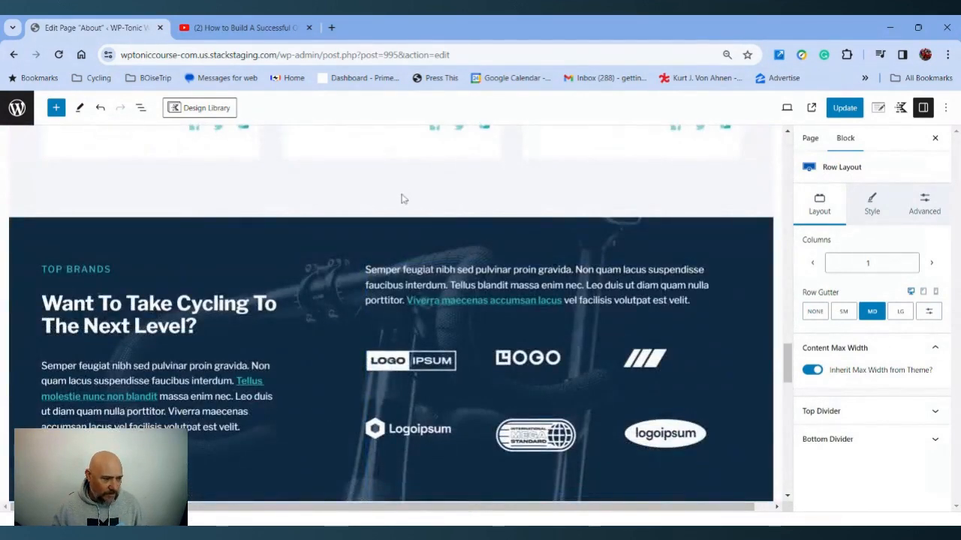
click(401, 199)
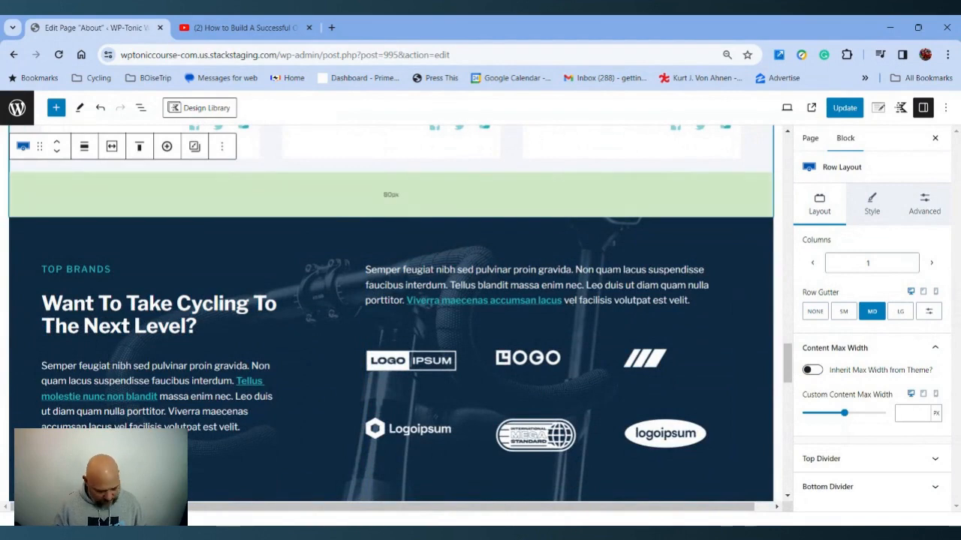
Select blocks around the Meet The Founders section to find where new content can be inserted
key(ctrl+minus)
key(ctrl+minus)
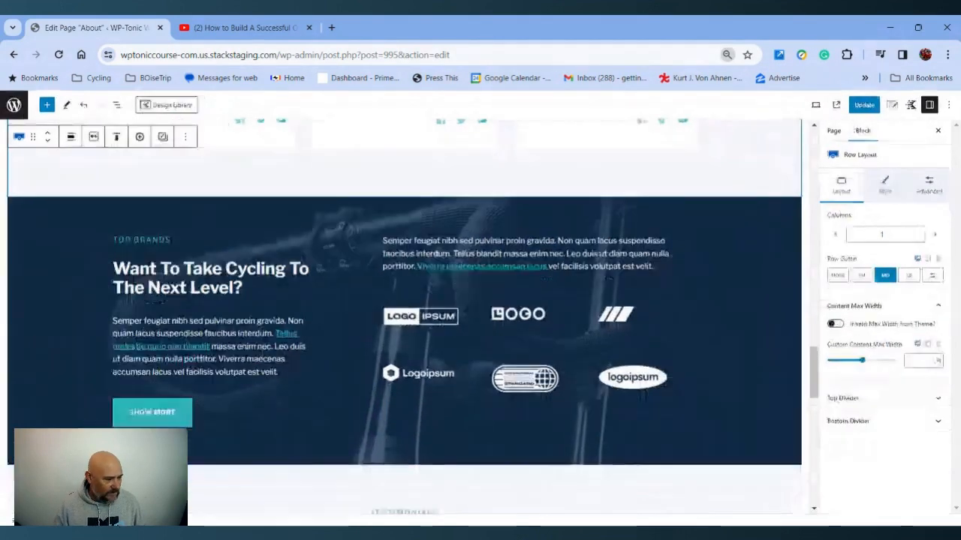
scroll(409, 225, up, 4)
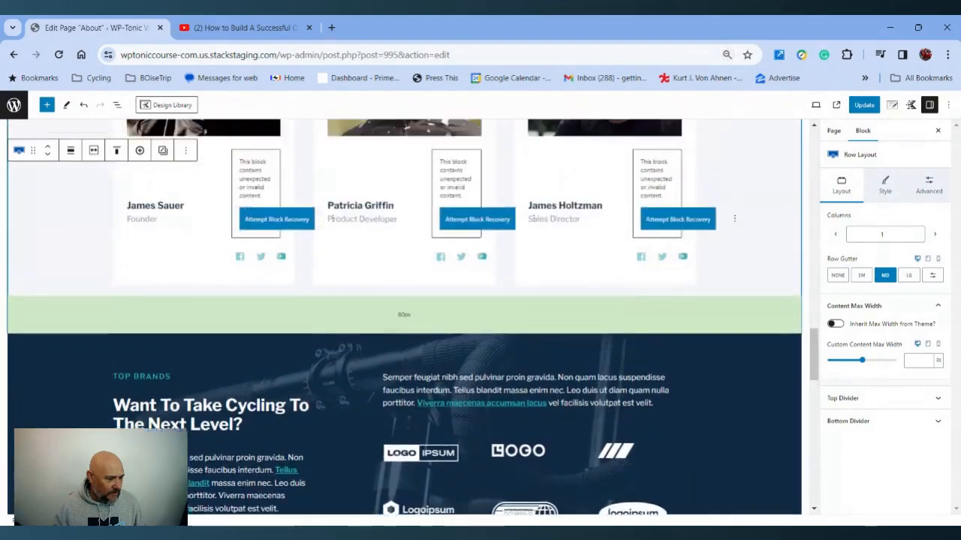
click(278, 357)
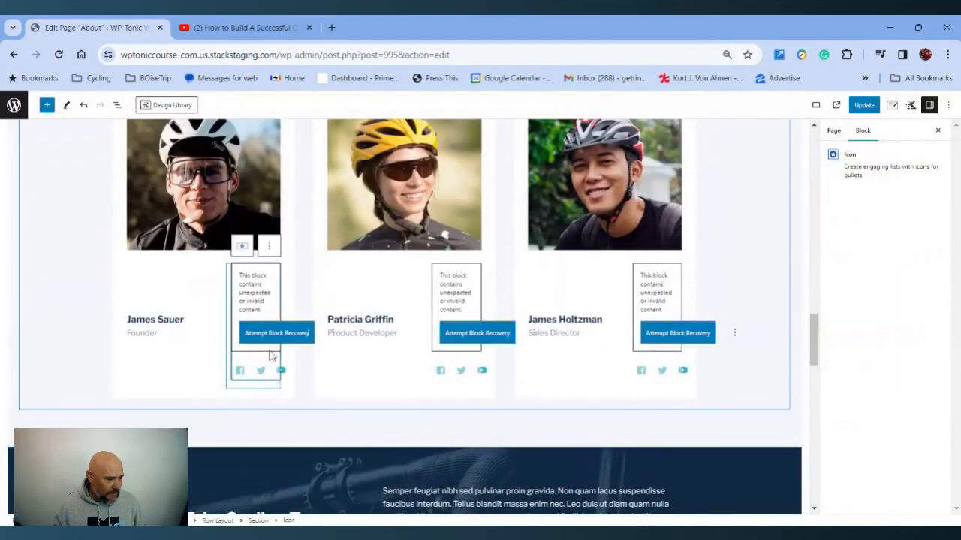
scroll(307, 282, up, 5)
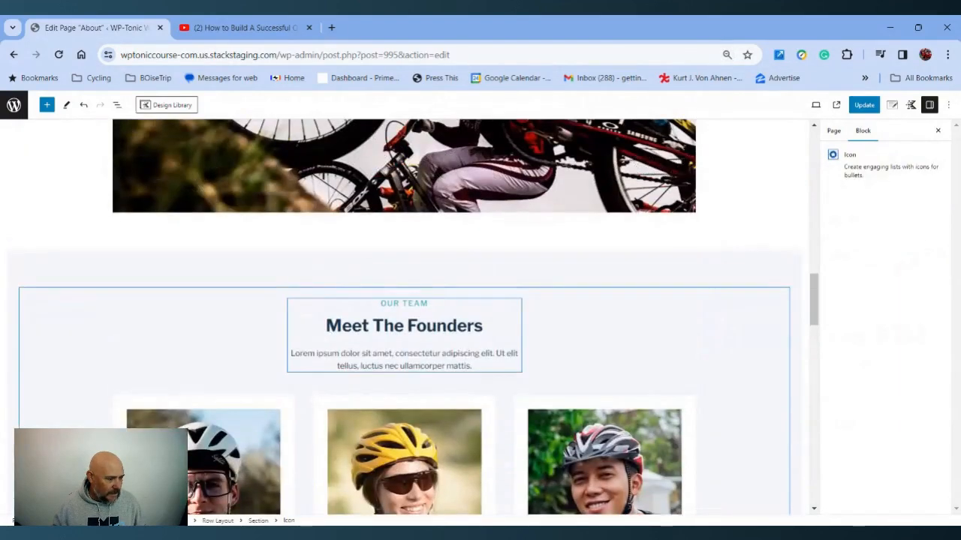
click(495, 352)
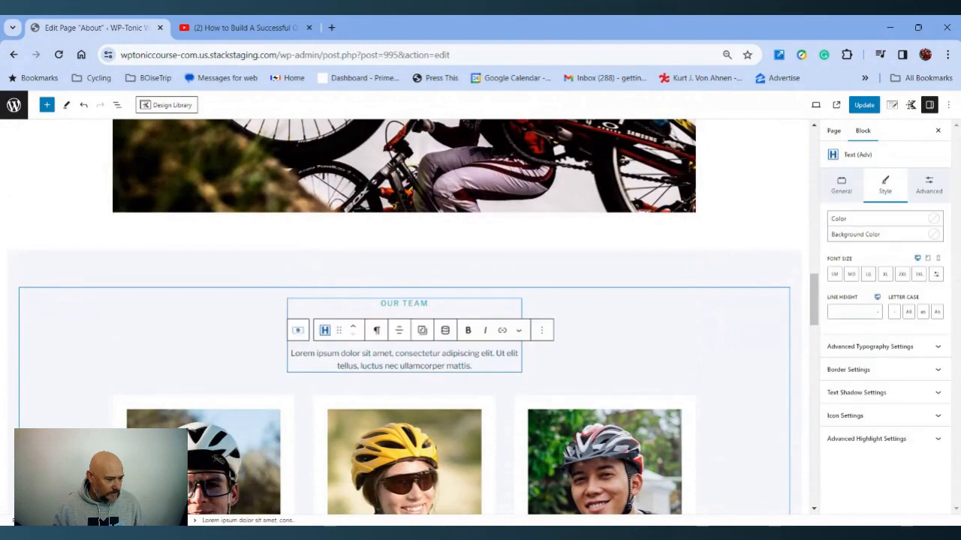
click(503, 263)
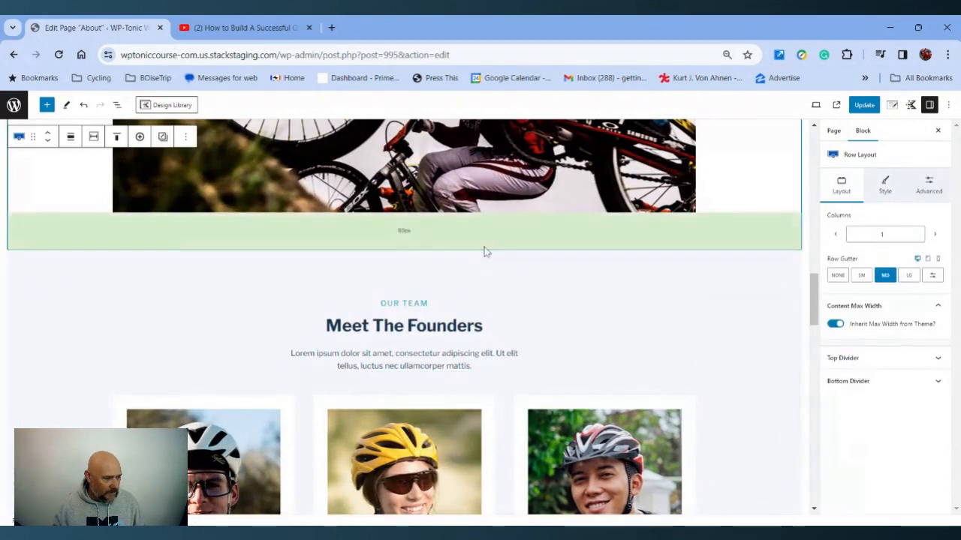
scroll(492, 255, up, 6)
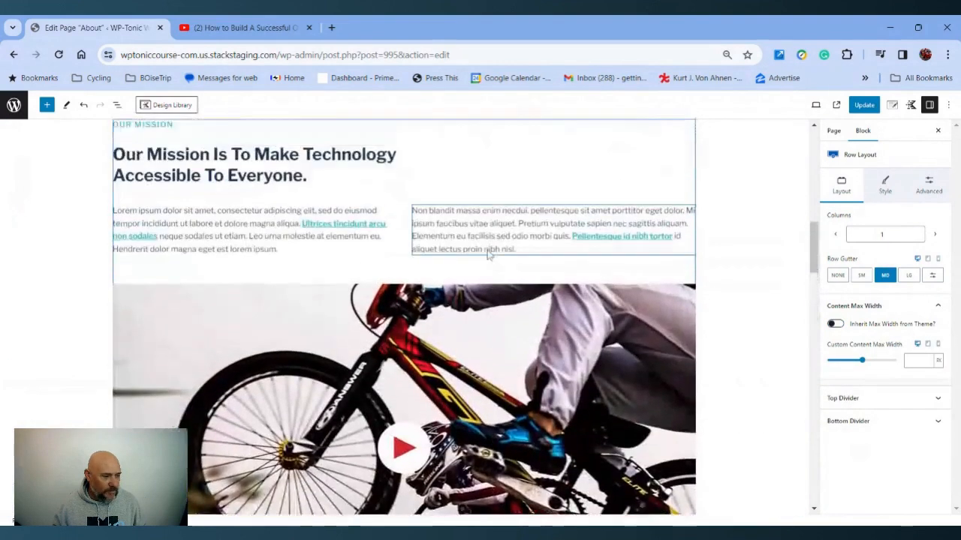
Insert an empty paragraph block below the Our Mission heading
click(494, 254)
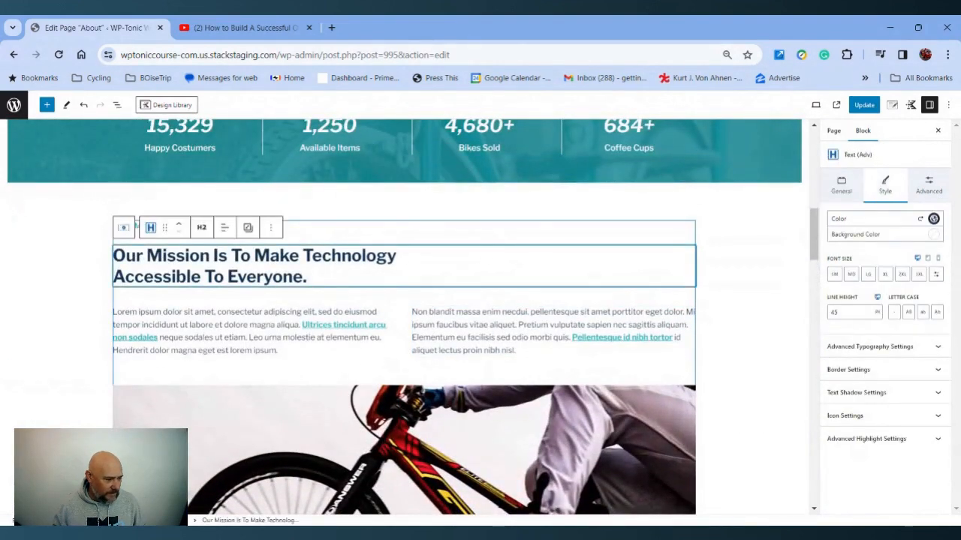
click(308, 277)
key(Return)
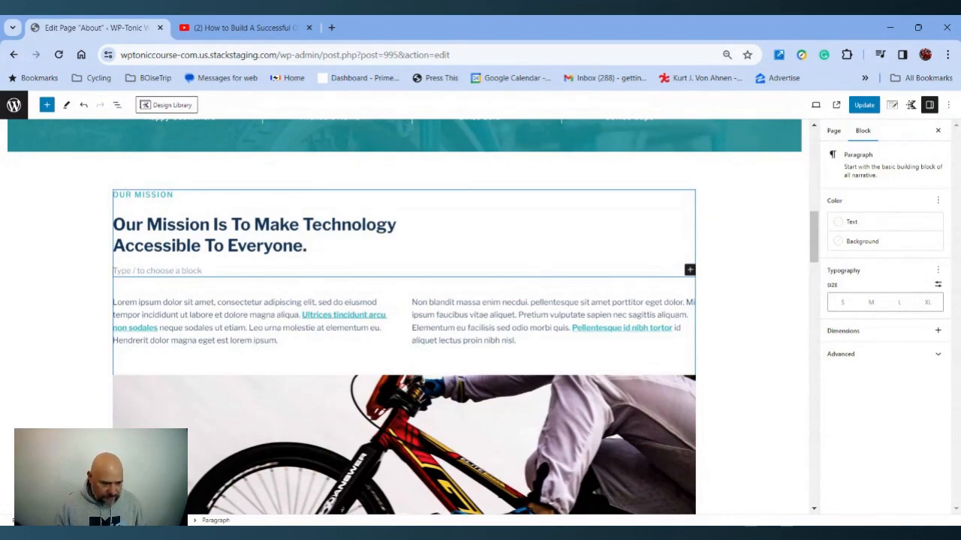
Add a block before the Our Team row and make it a YouTube embed block by searching for video
scroll(440, 350, down, 5)
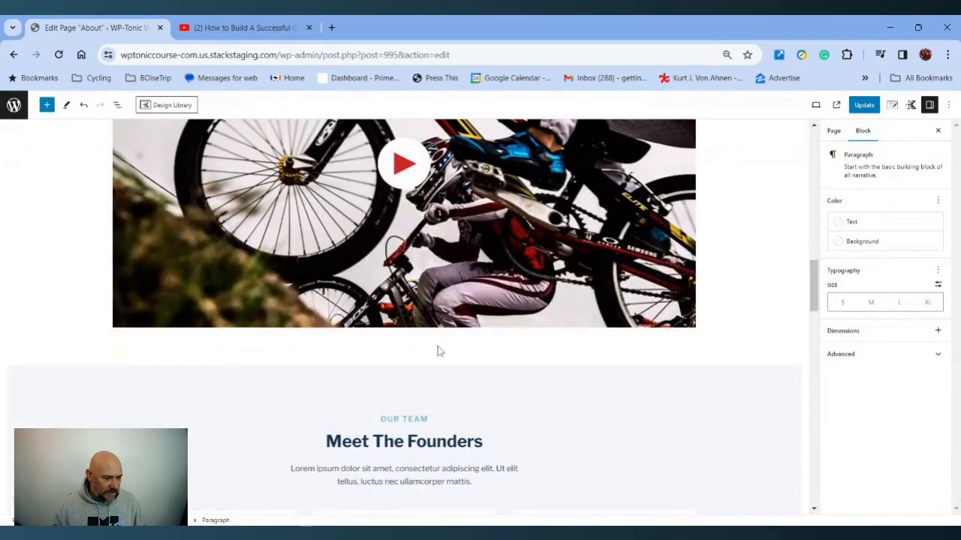
click(410, 372)
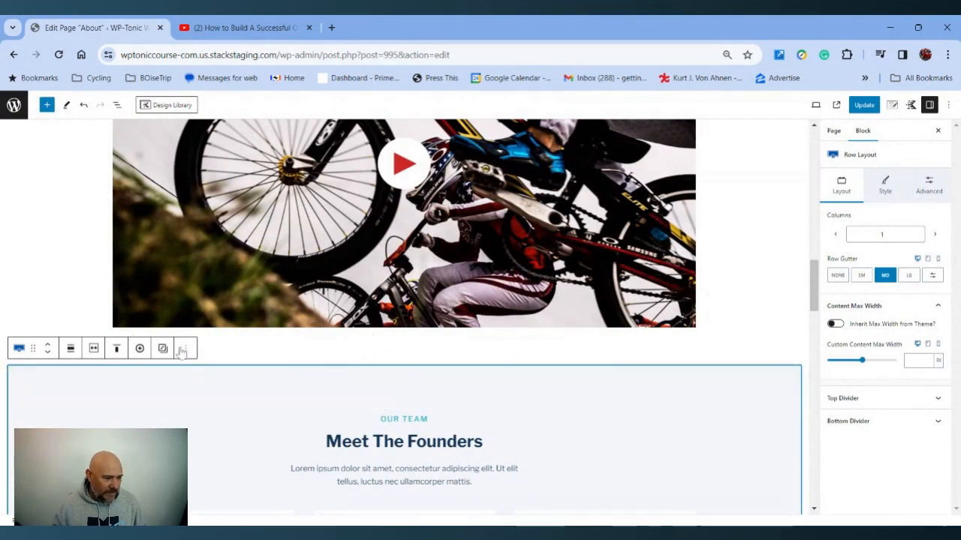
click(186, 349)
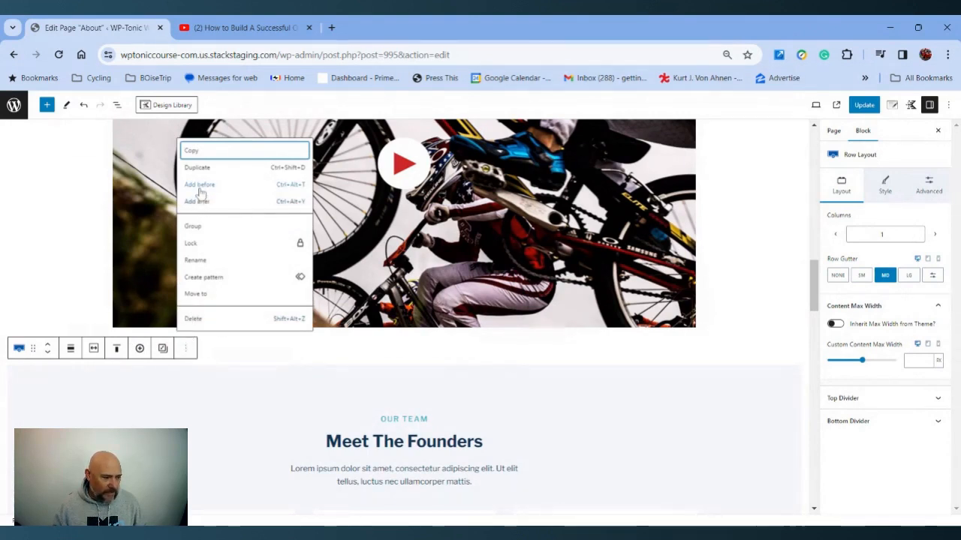
click(201, 193)
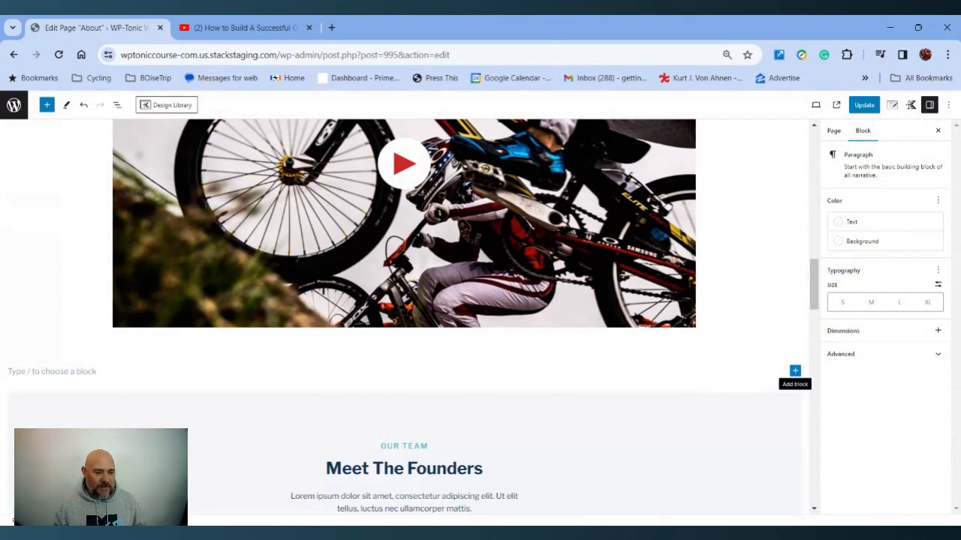
click(795, 371)
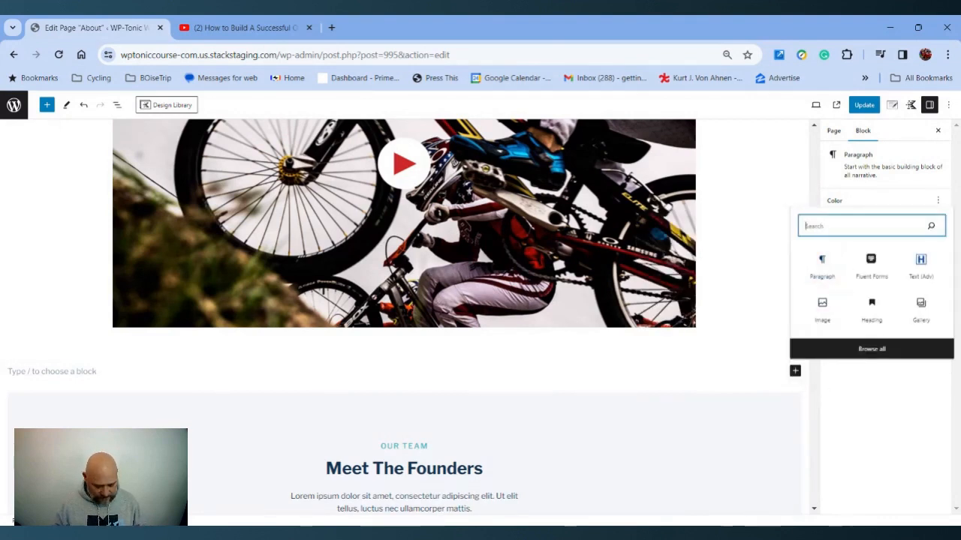
text(video)
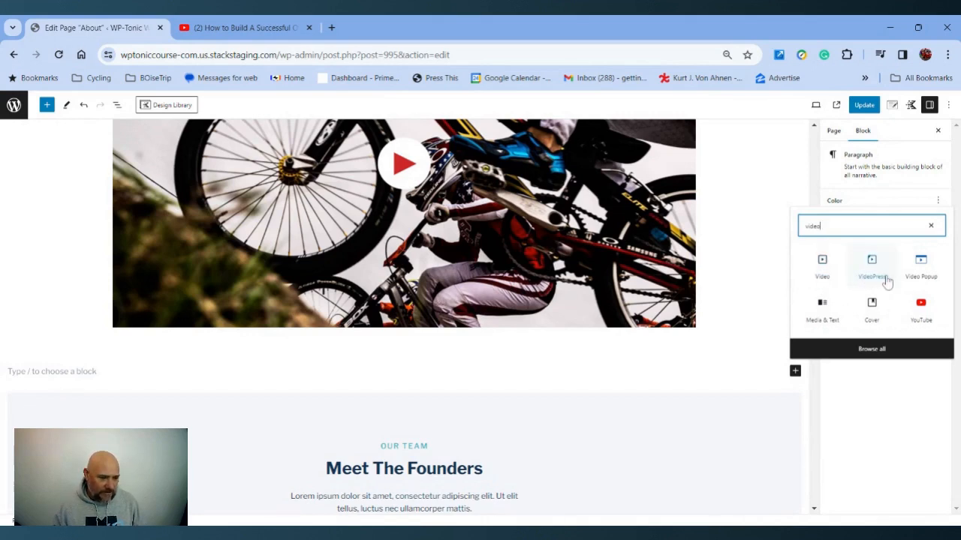
click(923, 308)
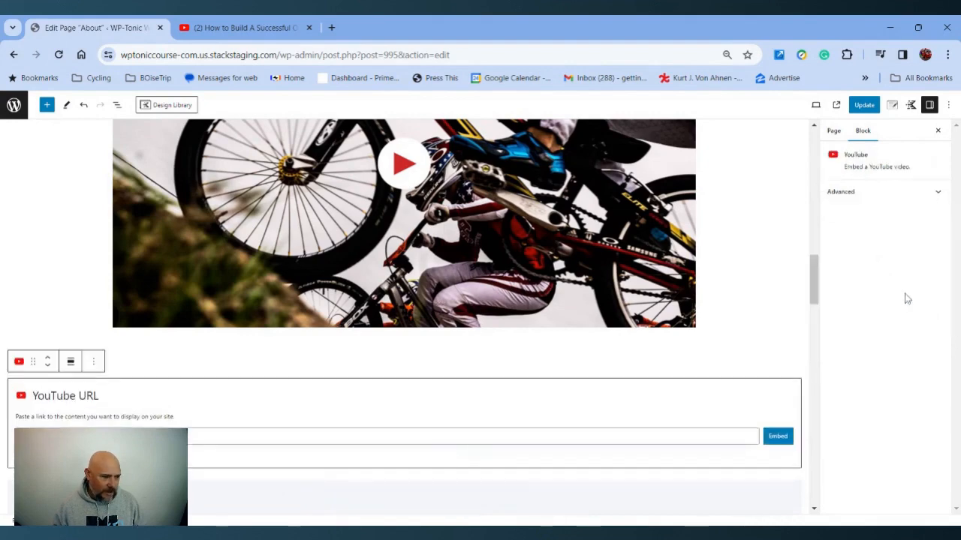
Copy the YouTube video's share link from the other tab and embed it in the YouTube block
click(230, 29)
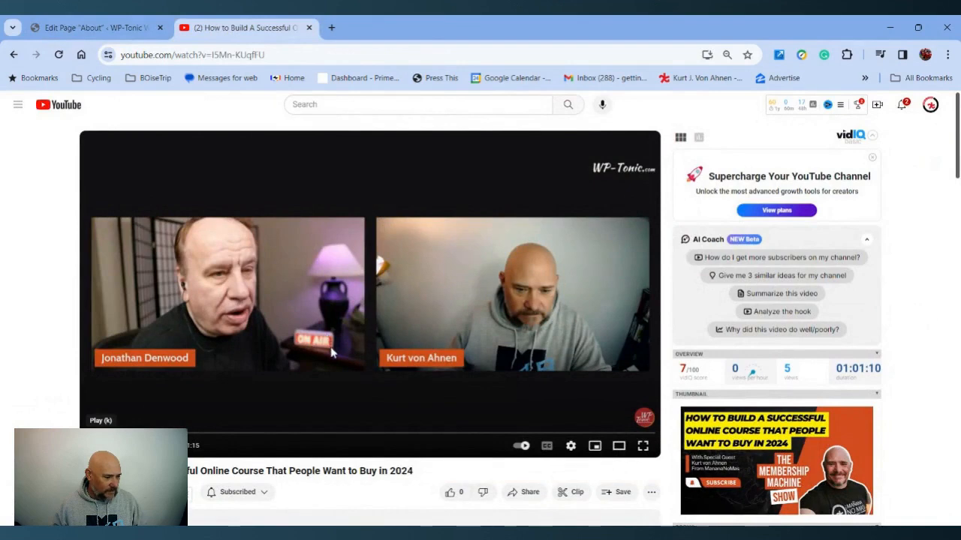
scroll(332, 353, down, 3)
click(526, 304)
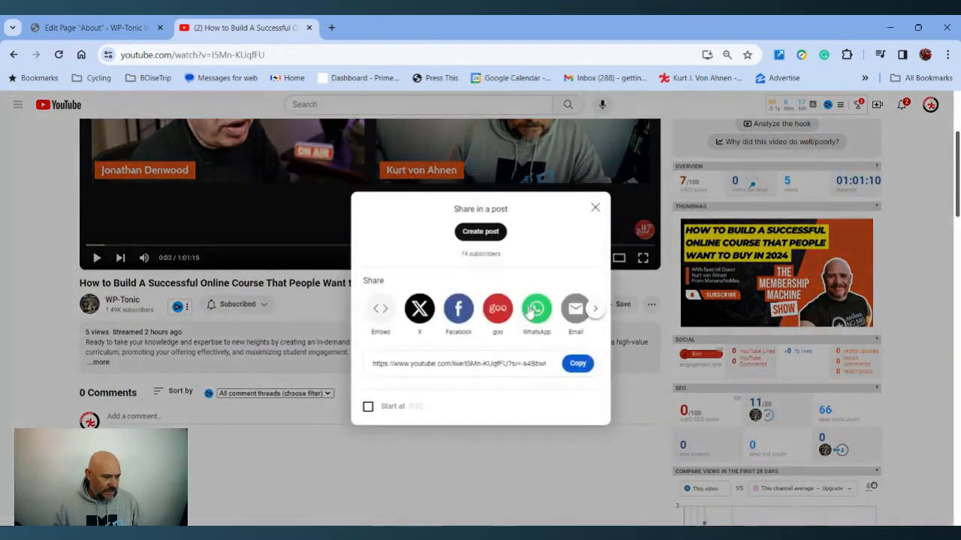
click(578, 364)
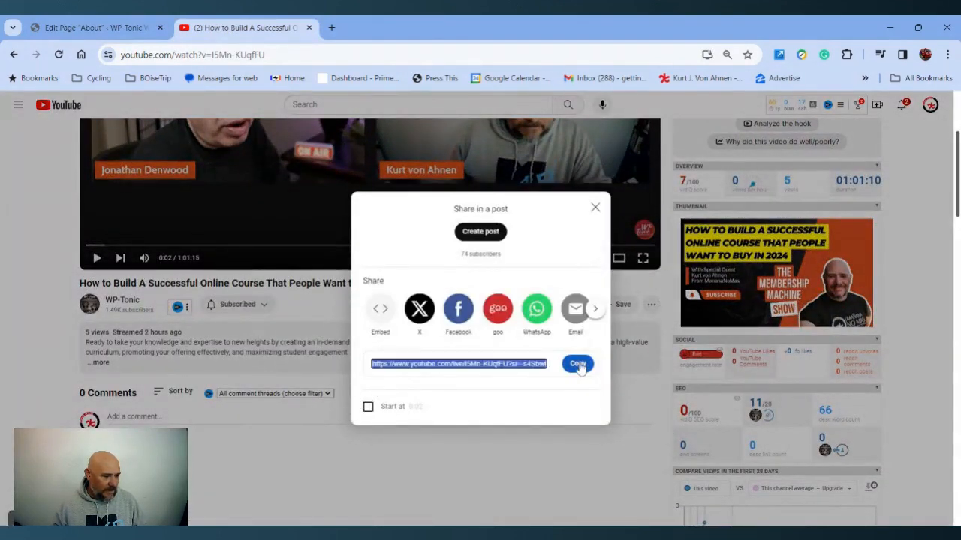
click(105, 34)
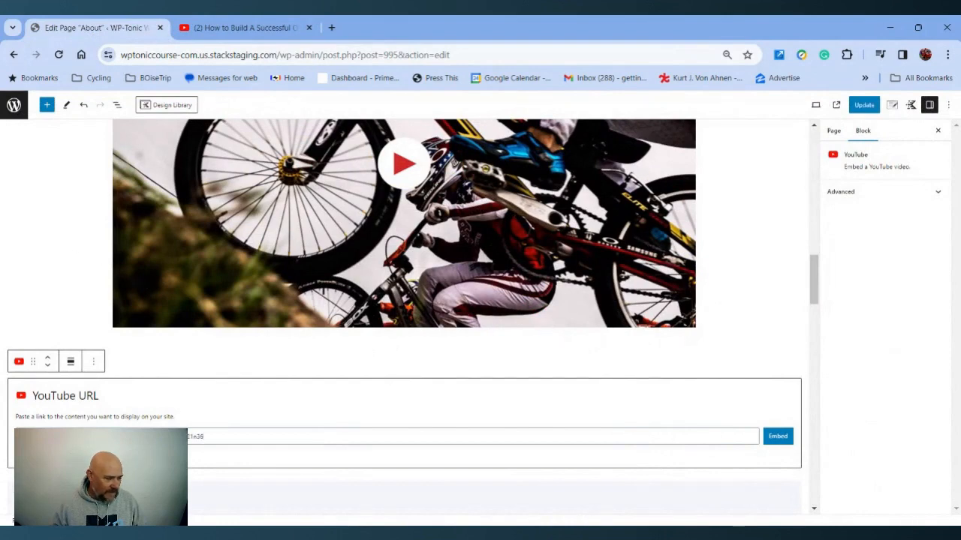
click(778, 440)
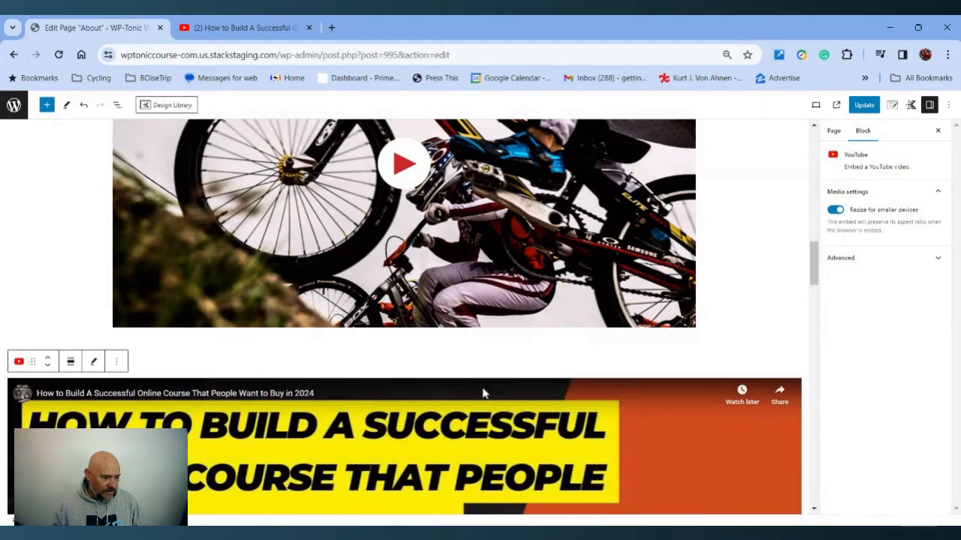
Move the YouTube embed block up two positions so it sits above the stats counter row
scroll(483, 392, down, 7)
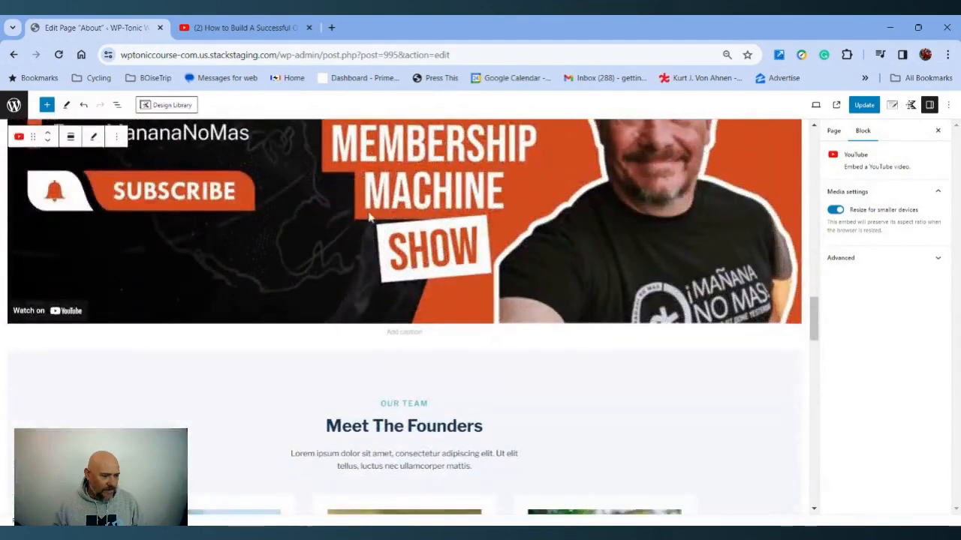
scroll(463, 171, up, 6)
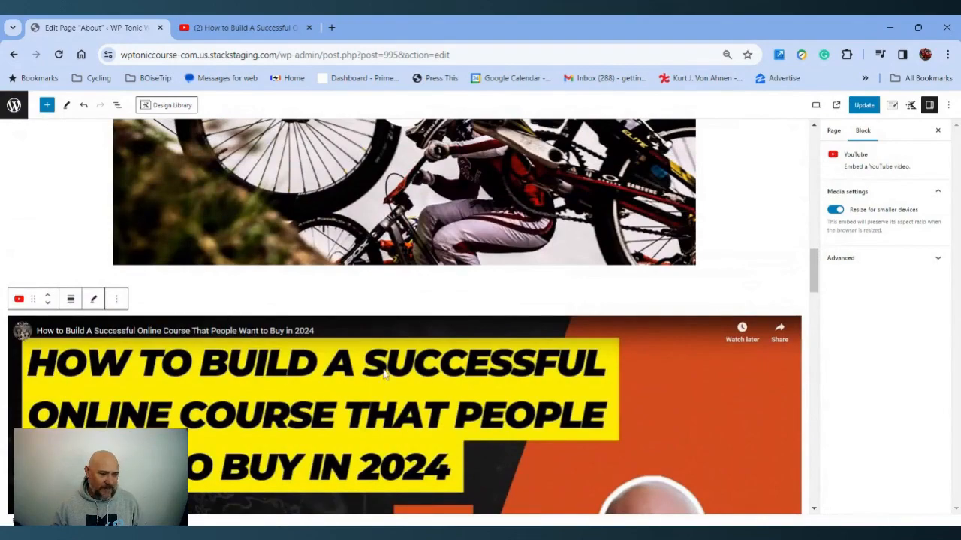
scroll(383, 373, up, 8)
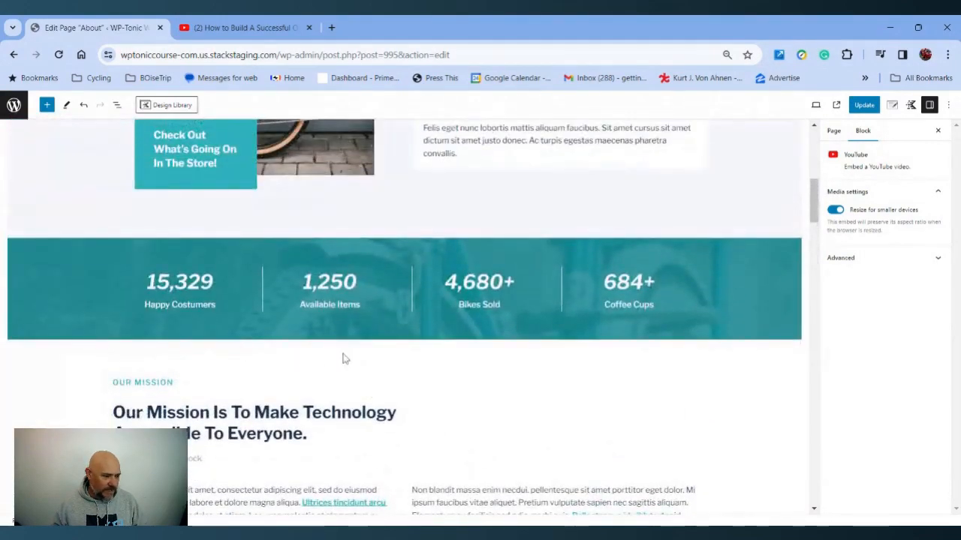
scroll(240, 368, down, 10)
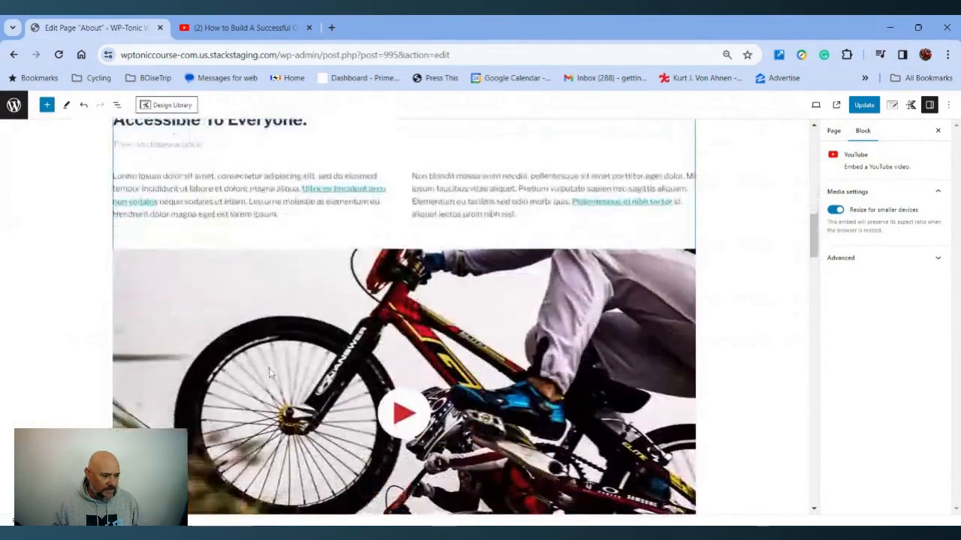
scroll(240, 368, up, 1)
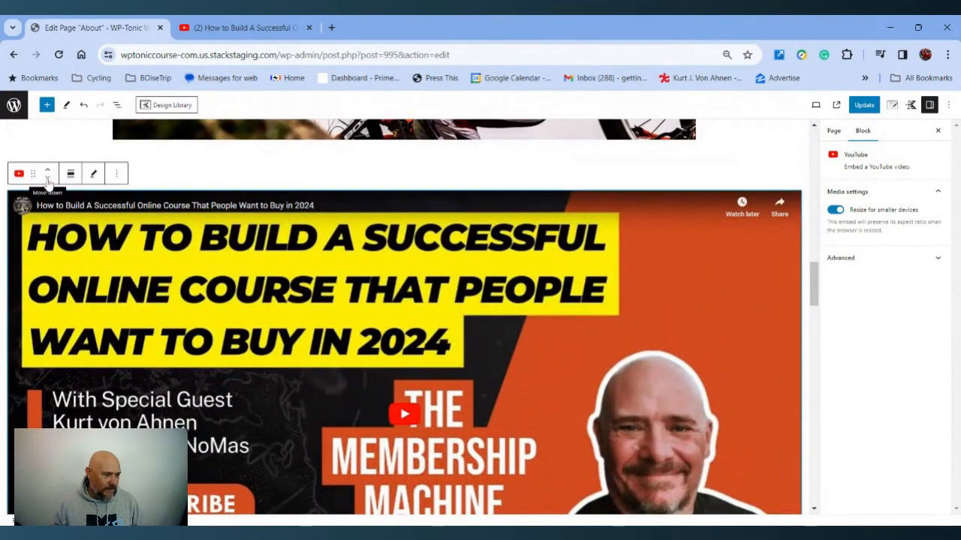
click(48, 171)
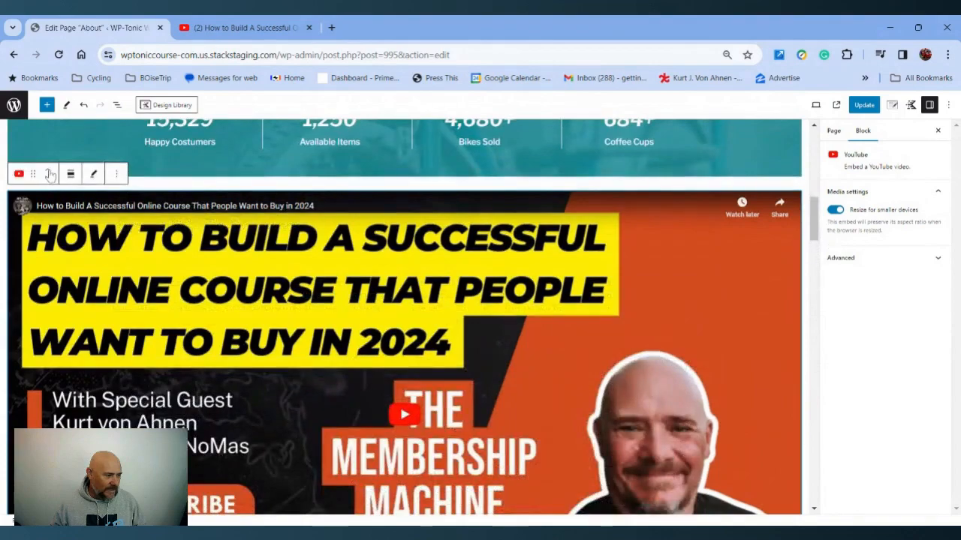
click(48, 176)
Update the page to save the repositioned YouTube block
scroll(173, 233, down, 4)
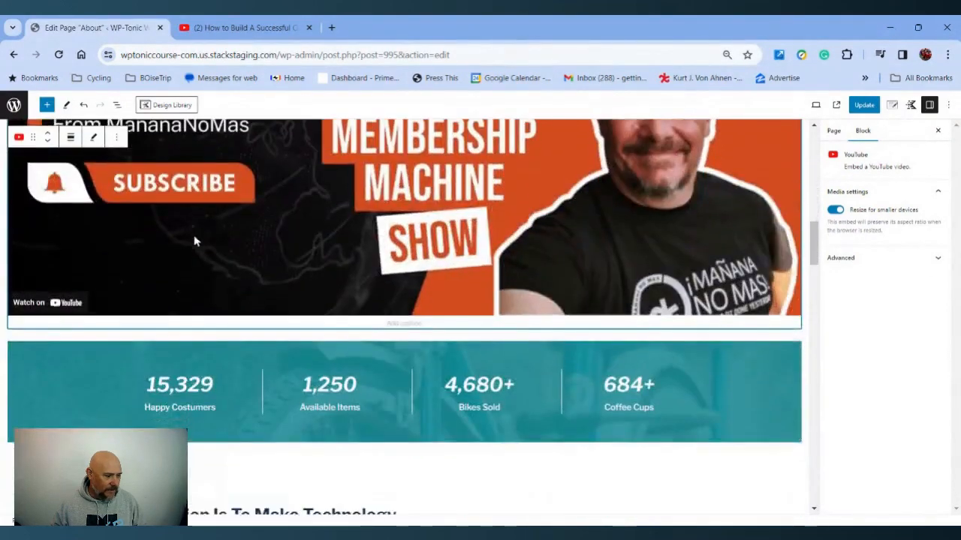
scroll(194, 242, down, 3)
scroll(481, 194, up, 4)
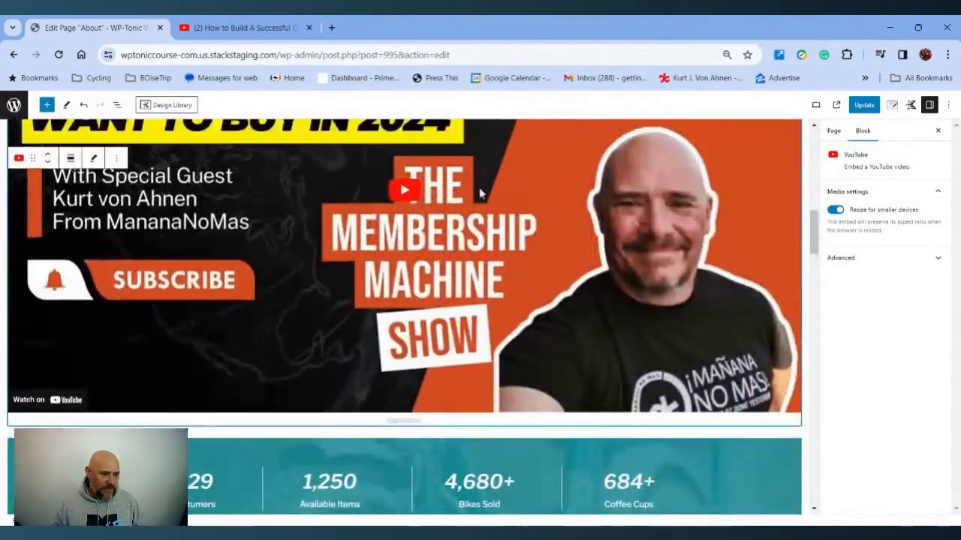
scroll(481, 193, up, 3)
click(863, 105)
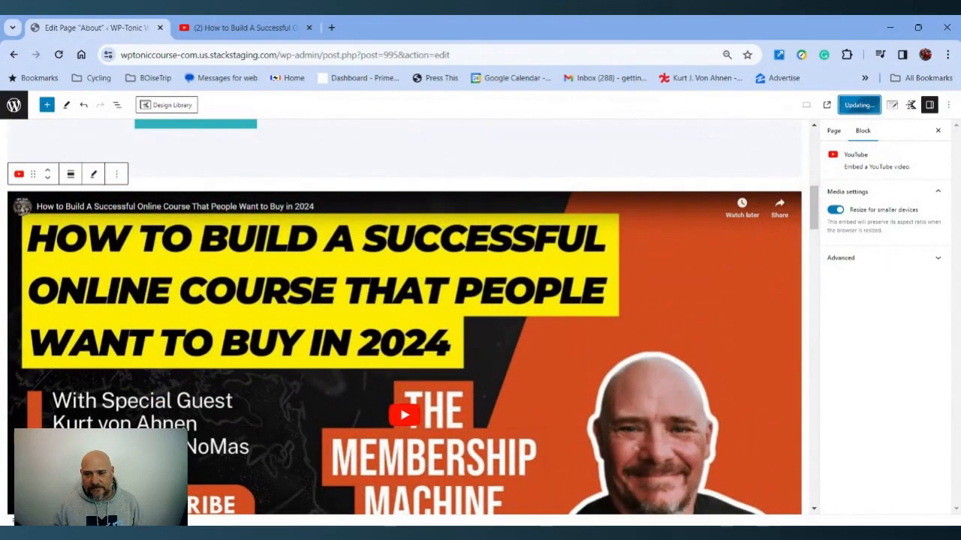
View the live About page, scroll to the embedded video and play it, then close the preview tab
click(836, 107)
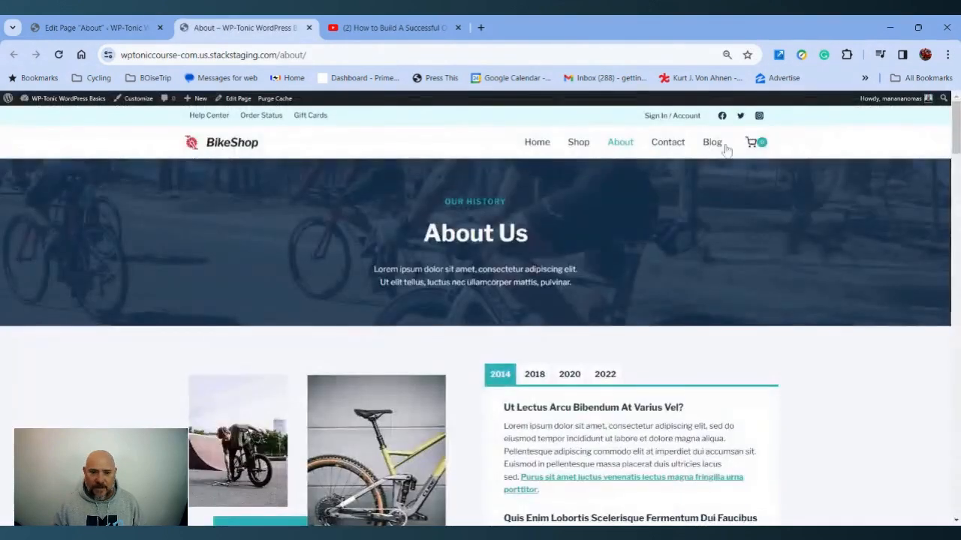
scroll(477, 234, down, 6)
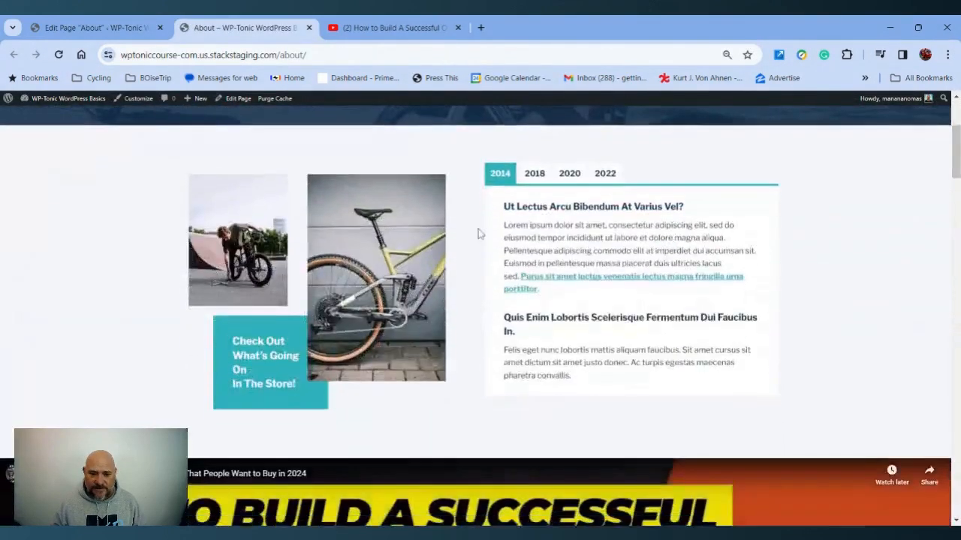
scroll(498, 322, down, 2)
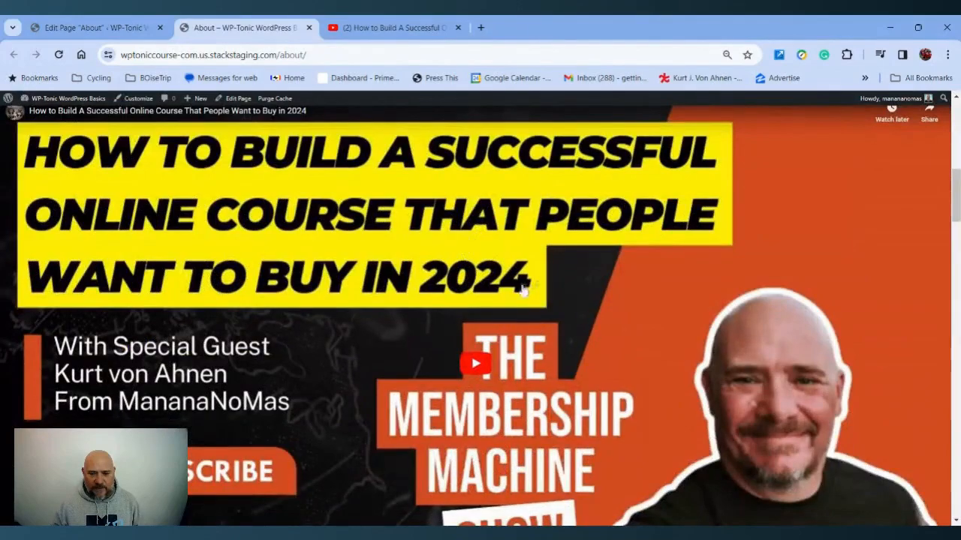
scroll(503, 315, down, 4)
scroll(511, 316, down, 7)
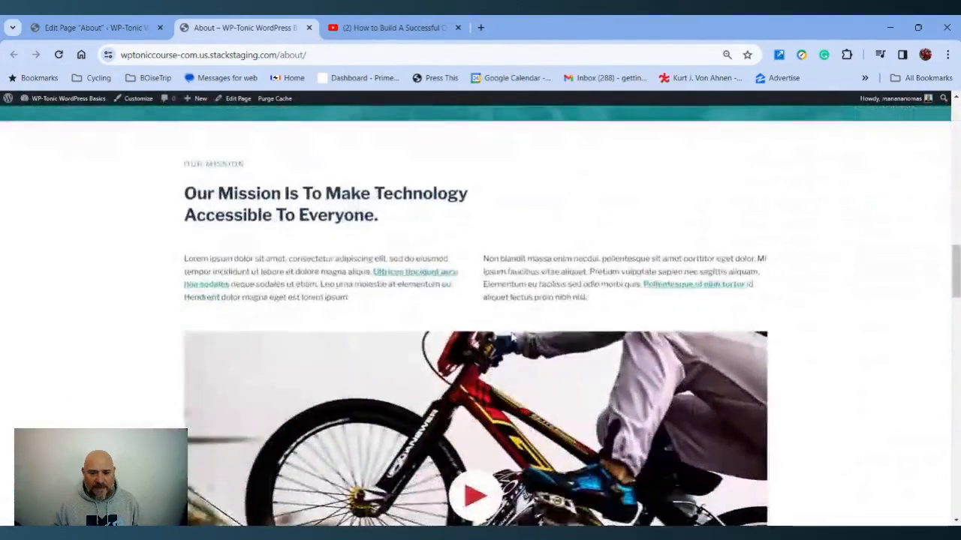
scroll(511, 328, up, 10)
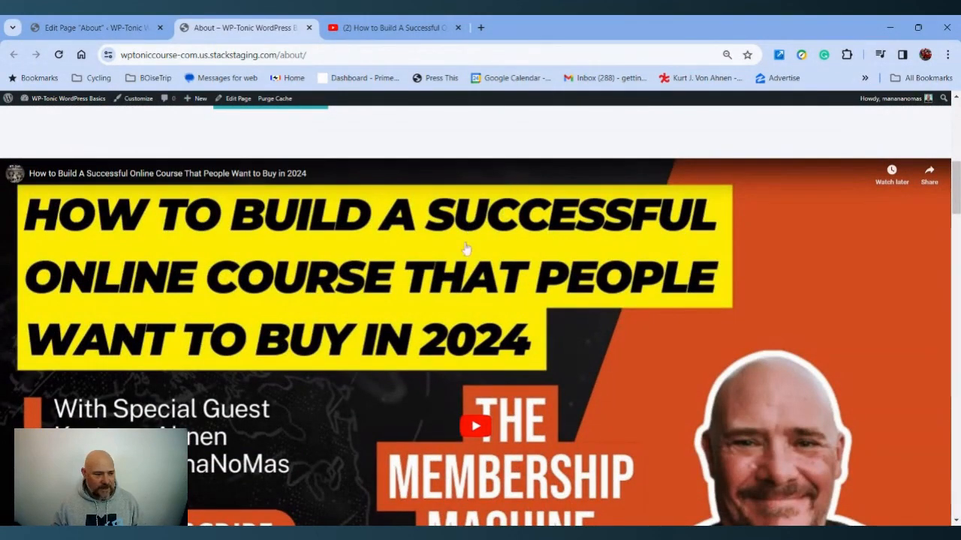
click(280, 208)
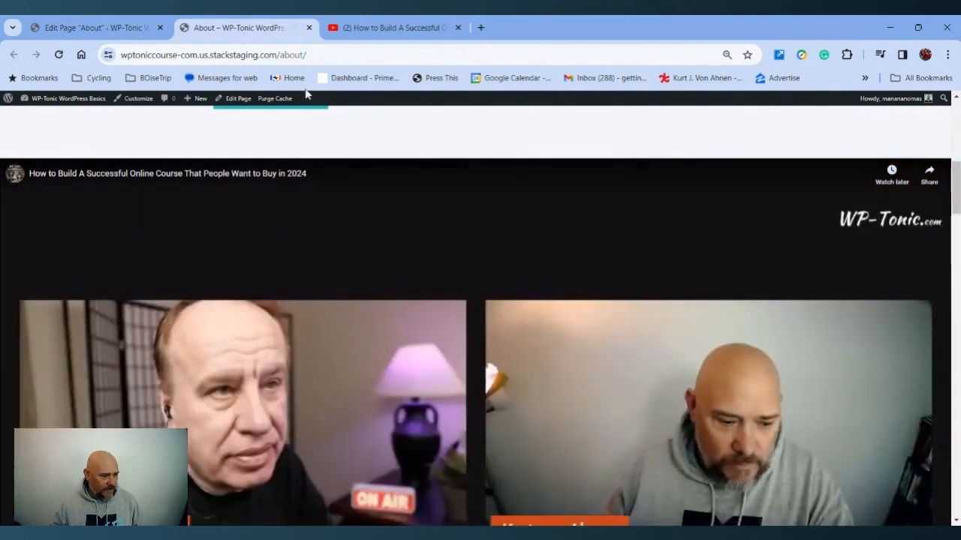
click(308, 28)
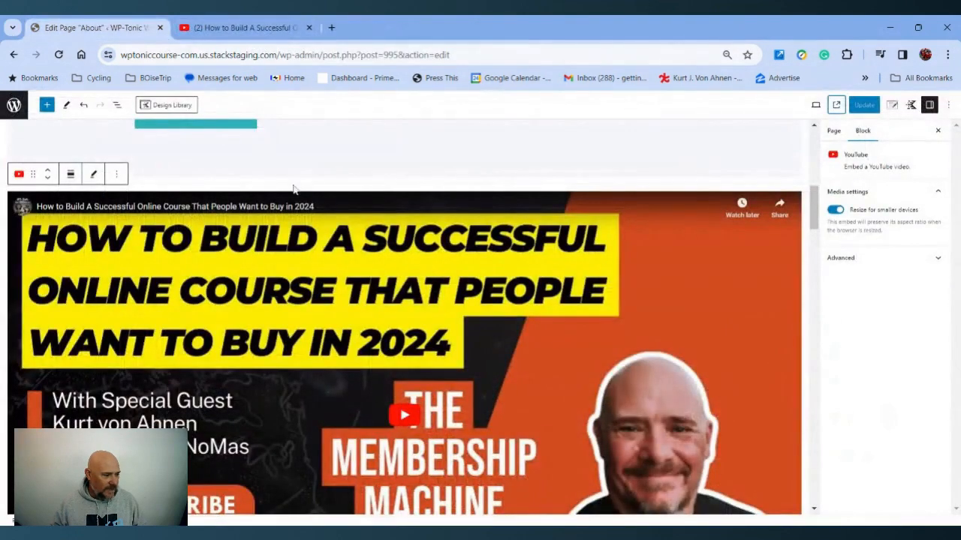
Delete the YouTube embed block from the page
click(117, 175)
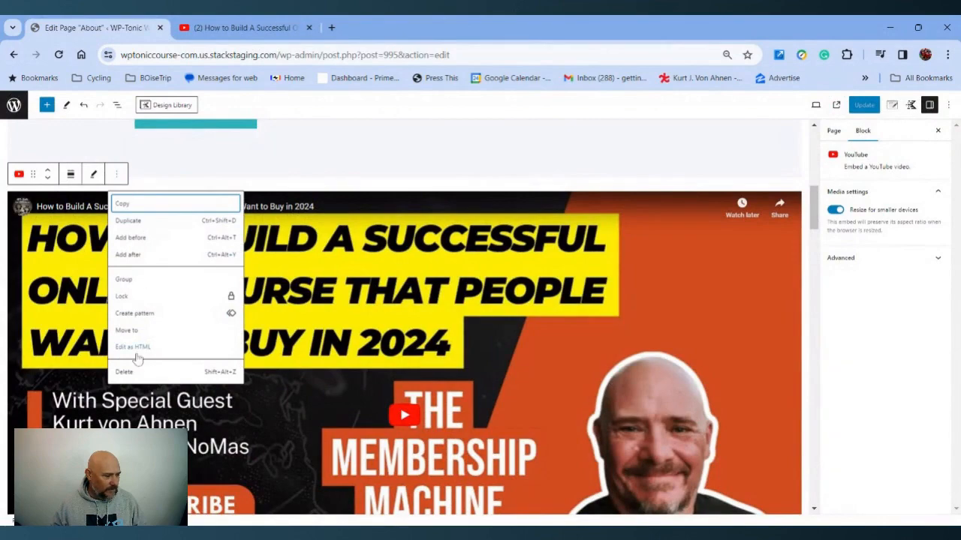
click(125, 372)
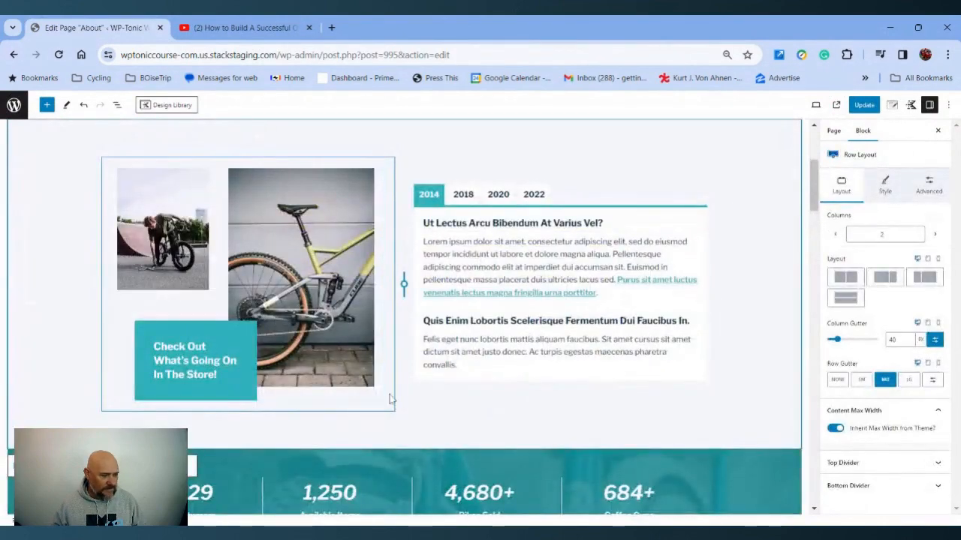
scroll(427, 396, down, 3)
scroll(429, 394, down, 5)
Add a Custom HTML block before the first content row below the About Us header
scroll(422, 382, up, 8)
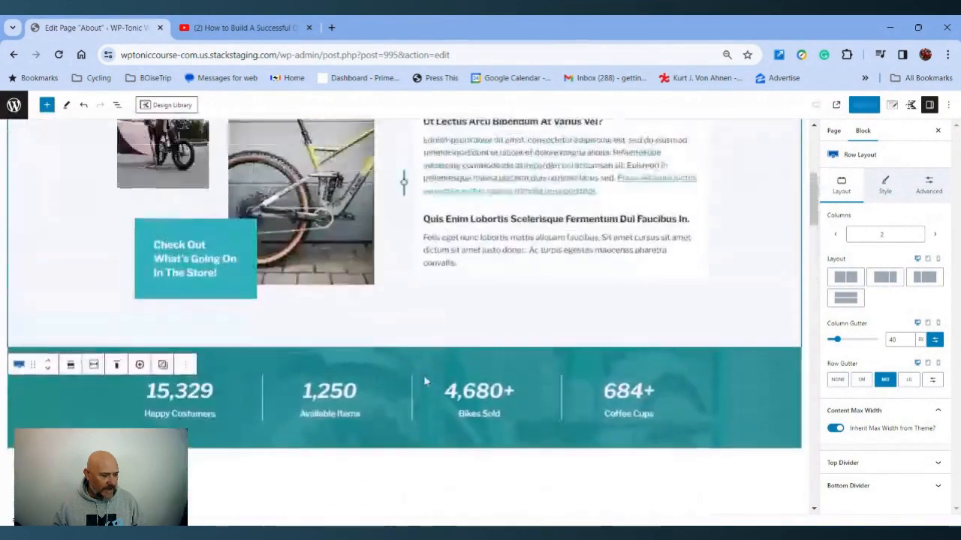
scroll(415, 363, up, 2)
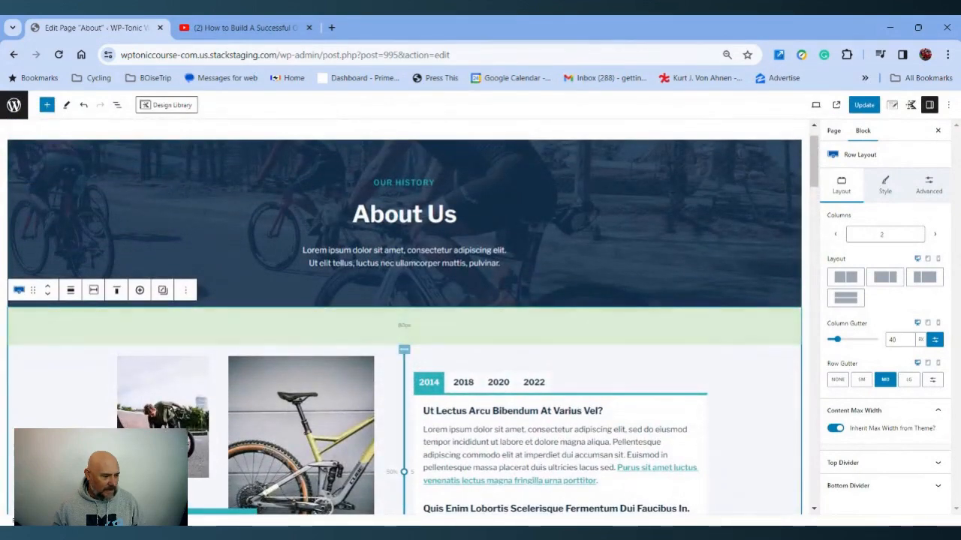
scroll(381, 359, down, 1)
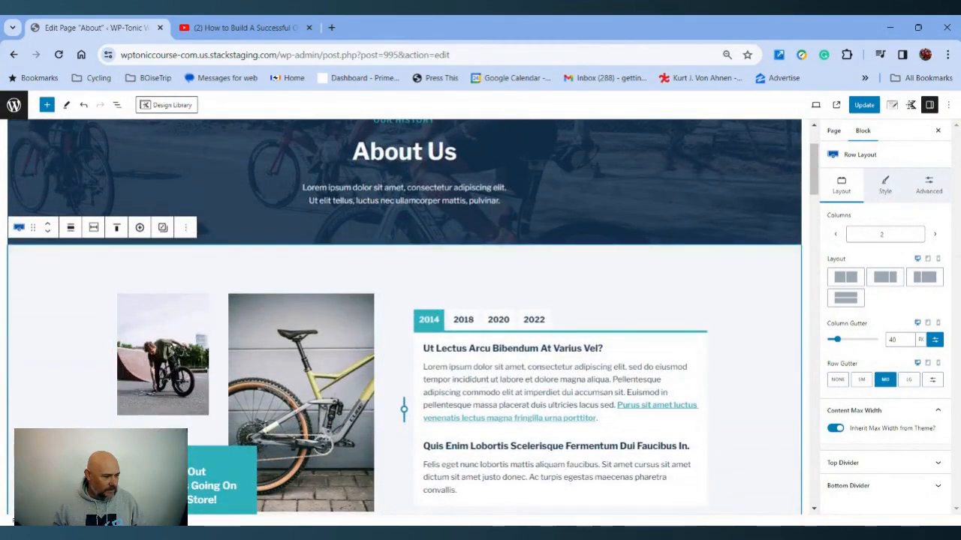
click(185, 227)
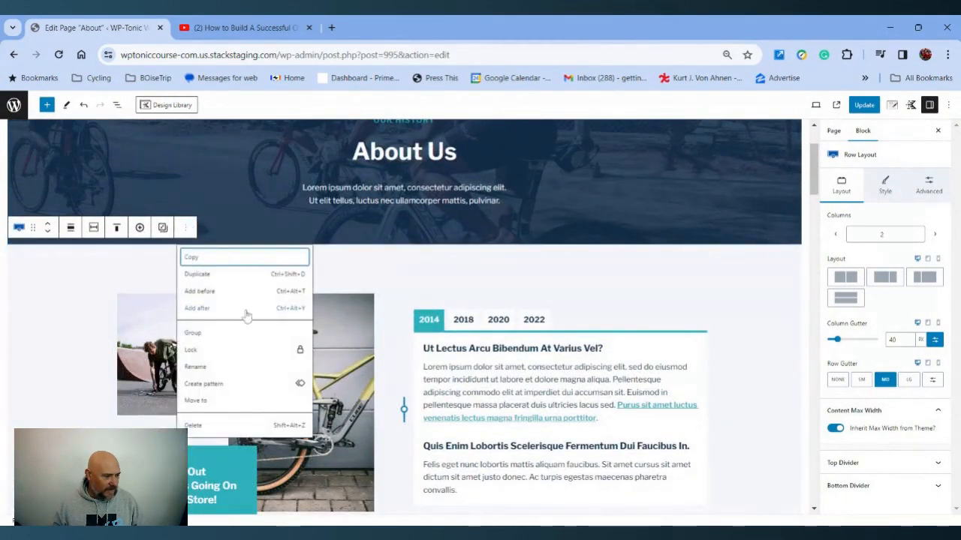
click(204, 292)
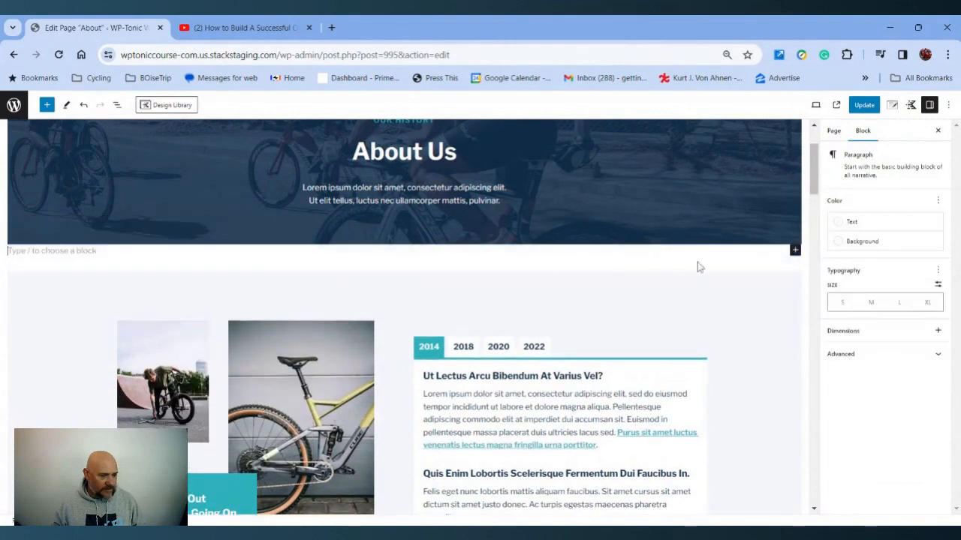
click(795, 250)
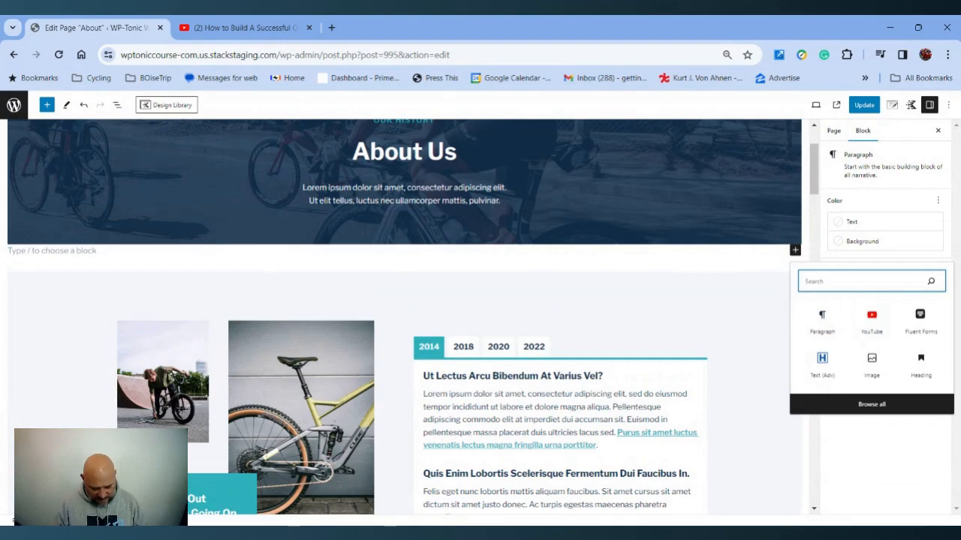
text(custom)
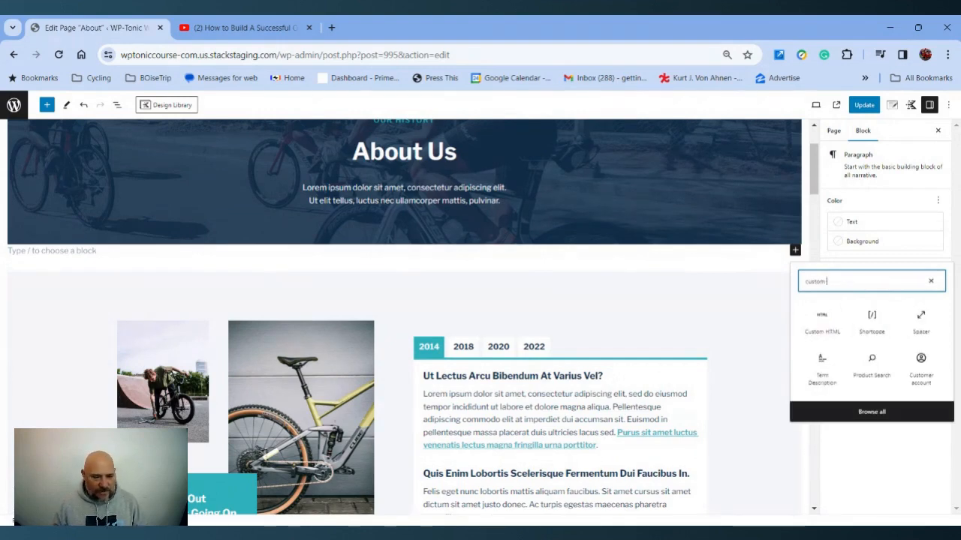
click(822, 326)
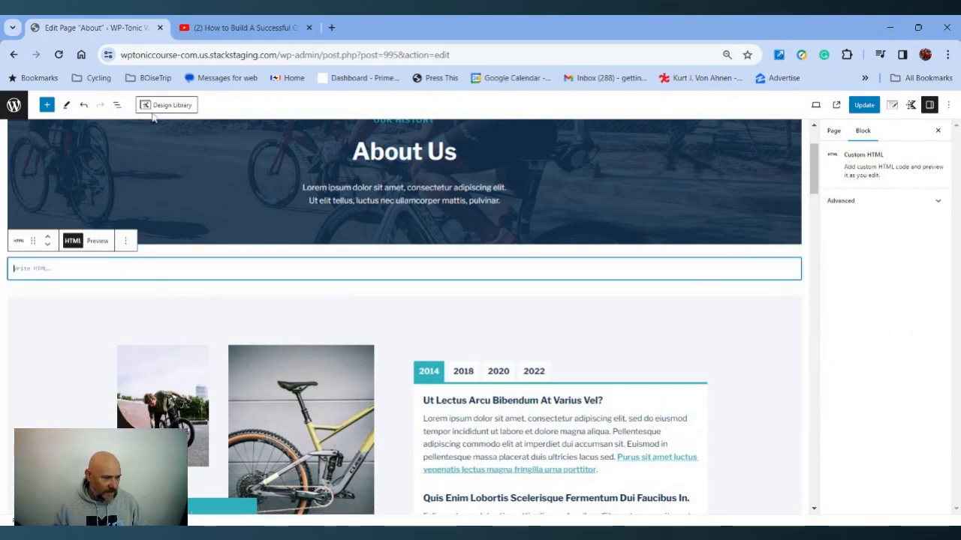
Copy the YouTube video's iframe embed code from the other tab and paste it into the Custom HTML block
click(234, 28)
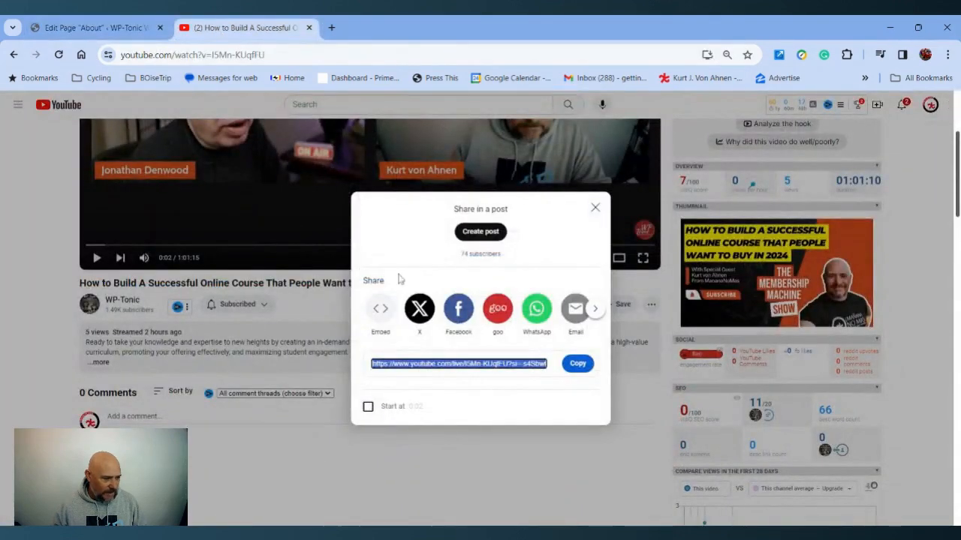
click(380, 309)
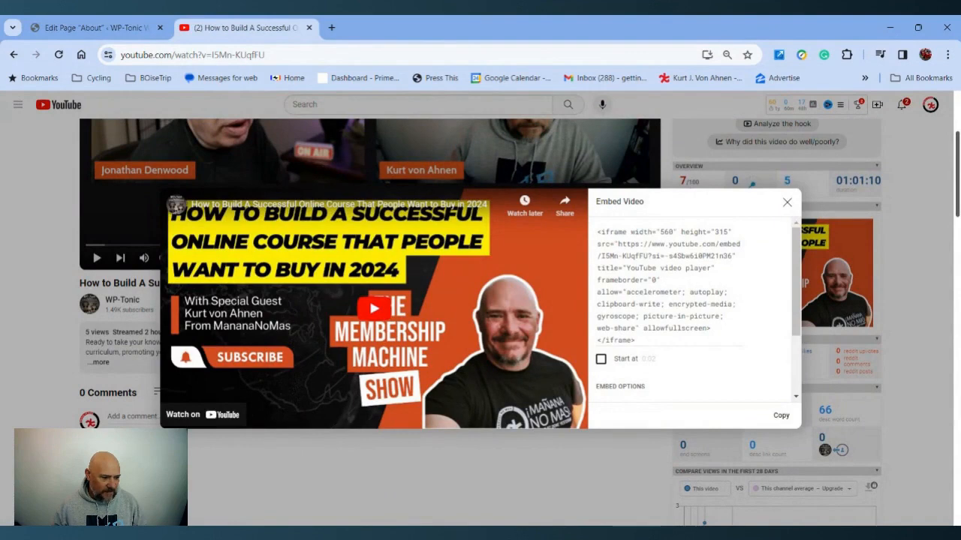
click(781, 415)
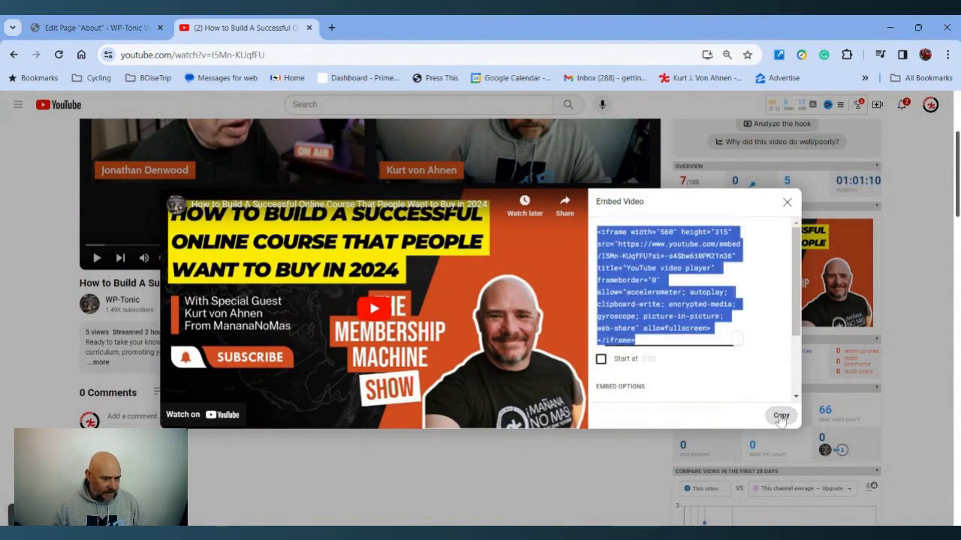
click(71, 29)
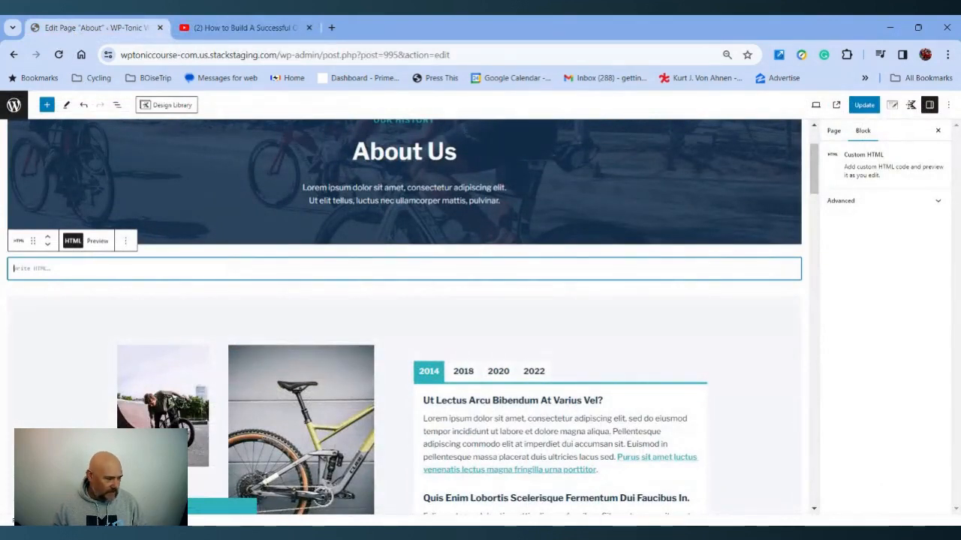
text(<iframe width="560" height="315" src="https://www.youtube.com/embed/ISMn-KUqfFU?si=-s4Sbu6i0PM21n36" title="YouTube video player" frameborder="0" allow="accelerometer; autoplay; clipboard-write; encrypted-media; gyroscope; picture-in-picture; web-share" allowfullscreen></iframe>)
Preview the Custom HTML block and play then pause the embedded video
click(98, 241)
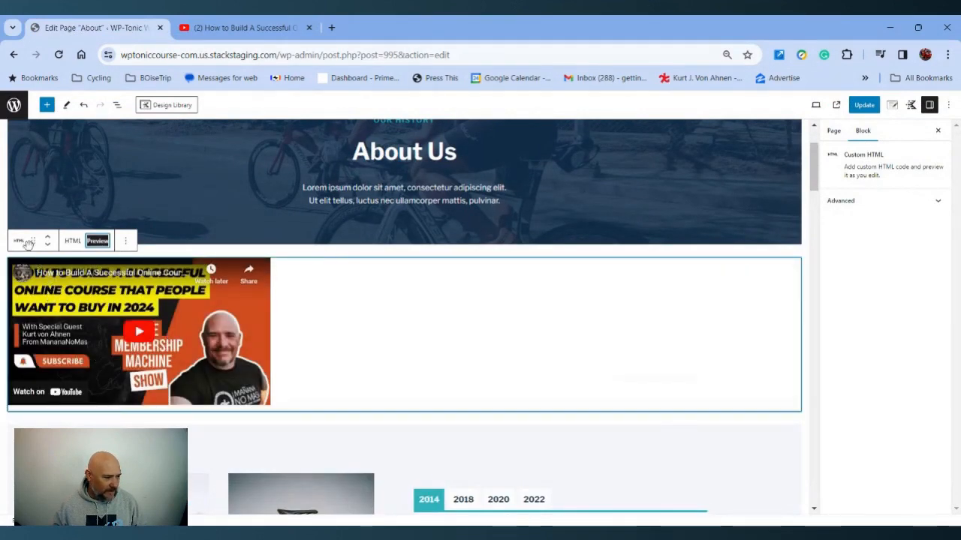
click(163, 347)
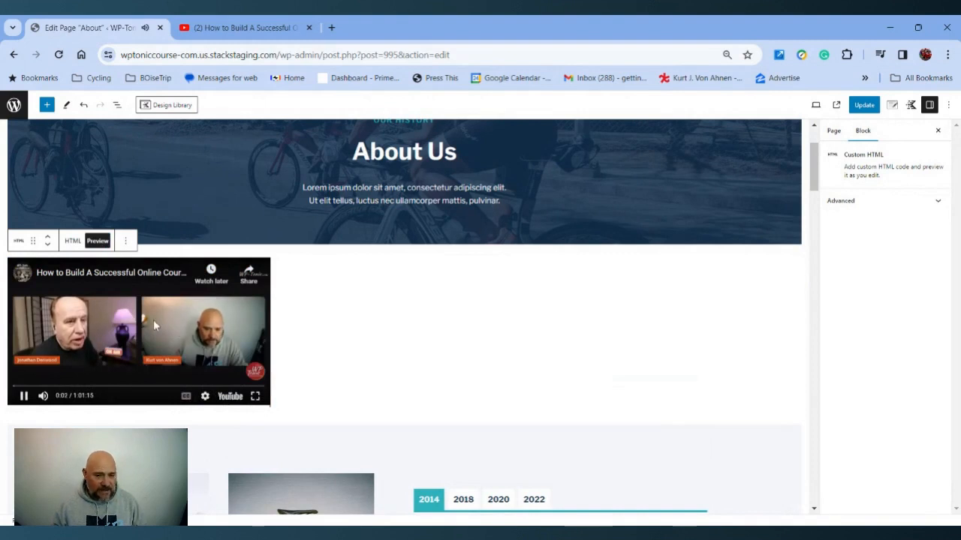
click(24, 396)
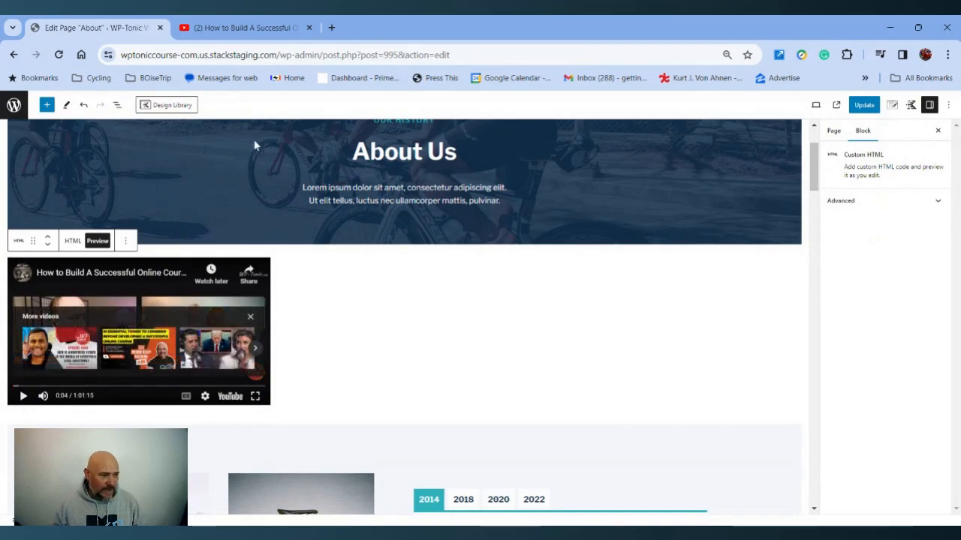
Examine the width and height values in the YouTube video's iframe embed code on the other tab
click(240, 28)
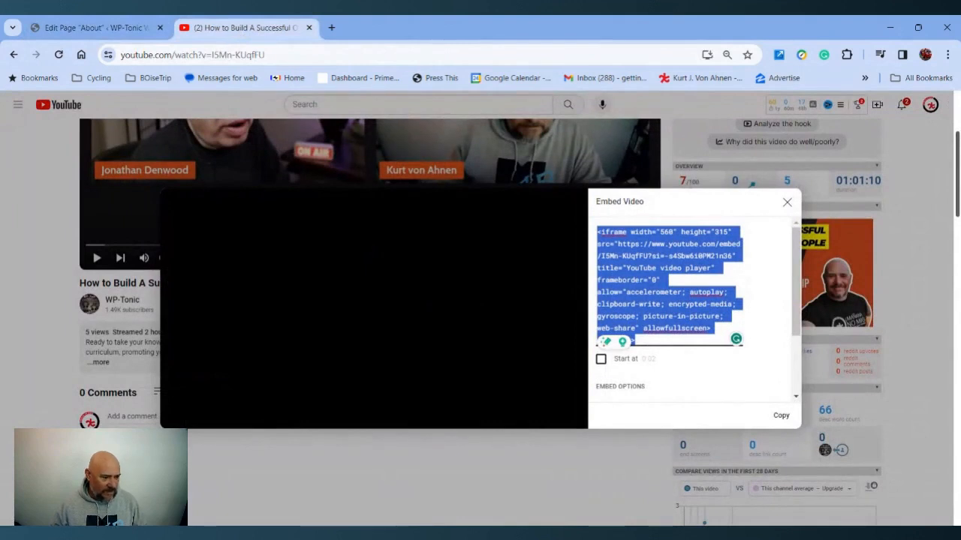
click(664, 280)
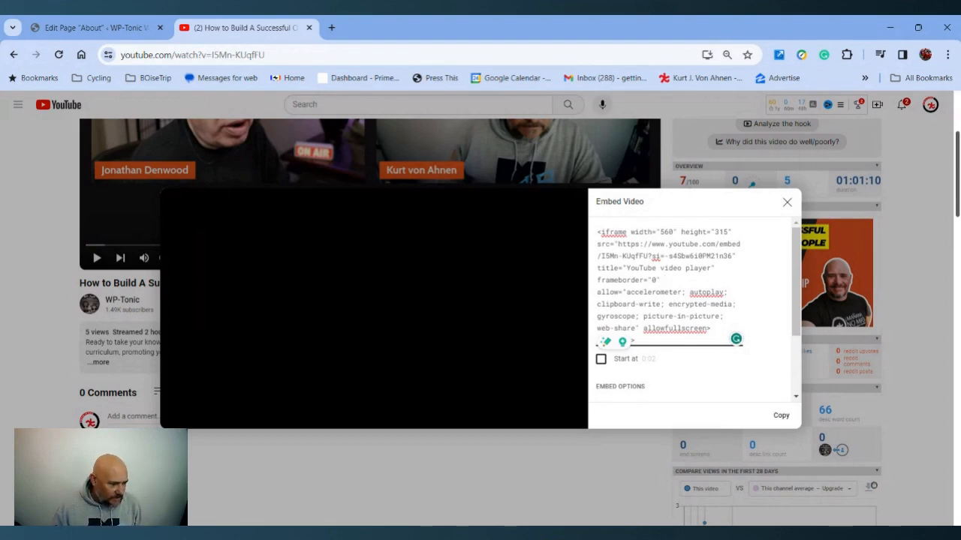
drag(662, 232, 674, 232)
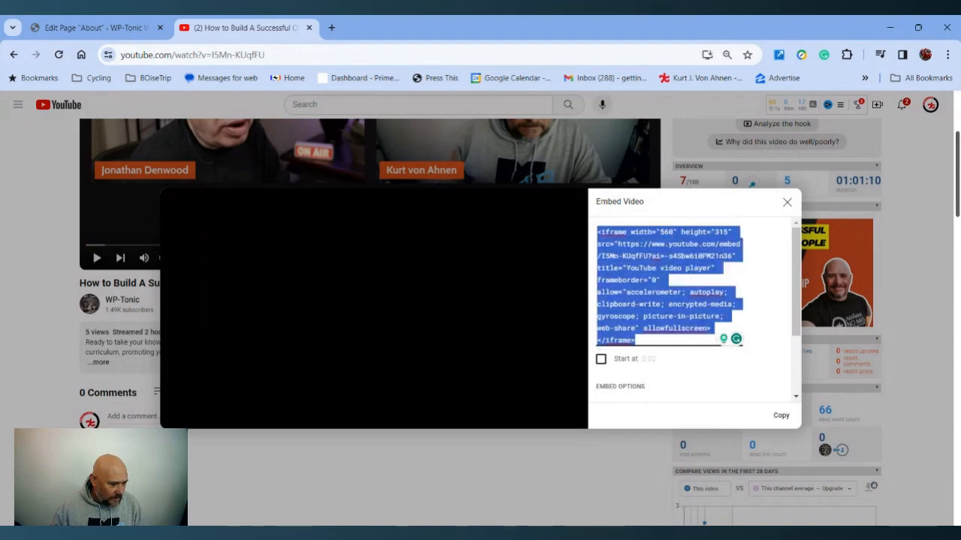
click(663, 232)
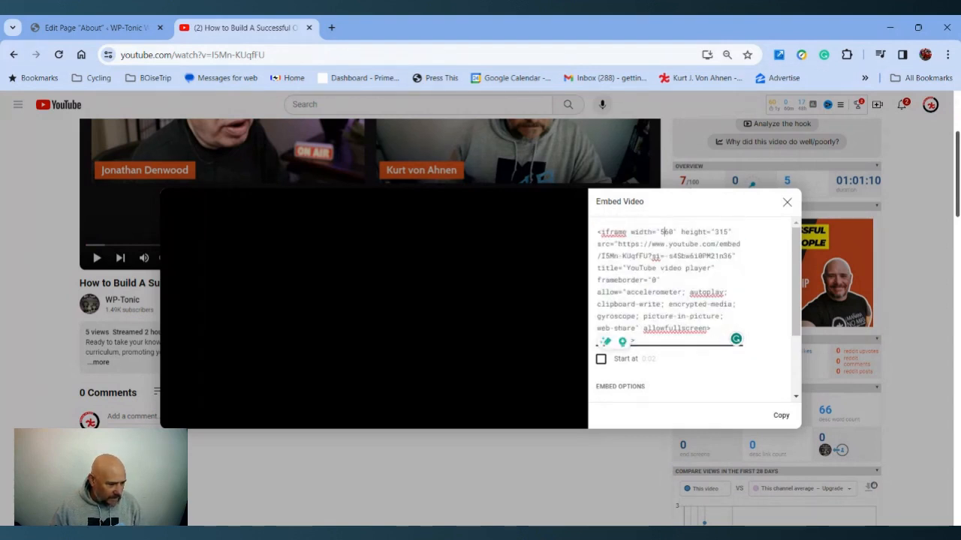
click(665, 232)
click(665, 232)
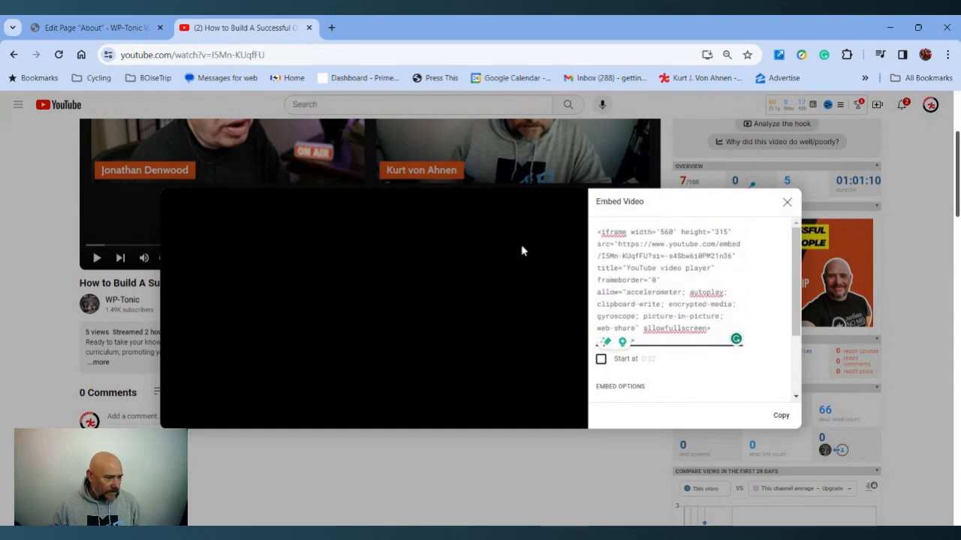
click(97, 27)
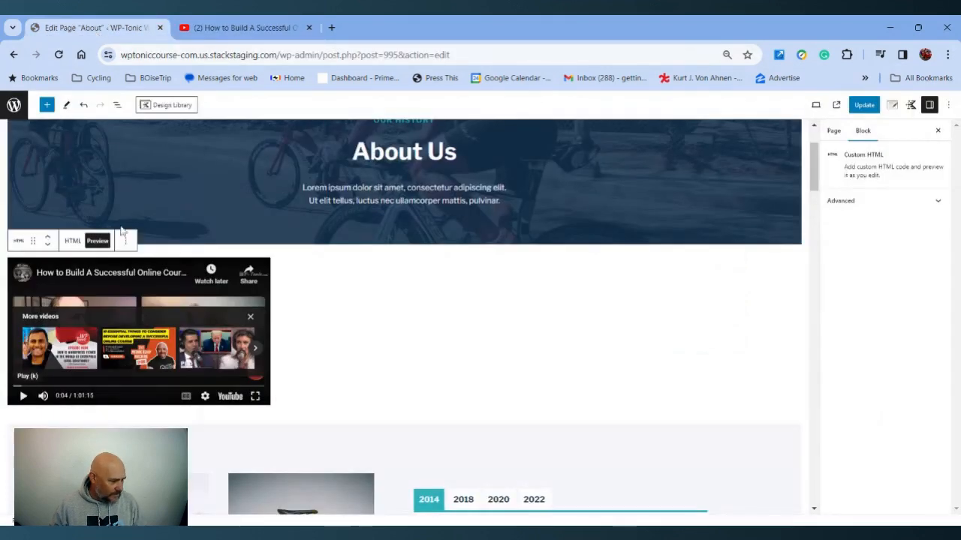
Edit the Custom HTML iframe code to width 1120 and height 630, then preview the block
click(72, 241)
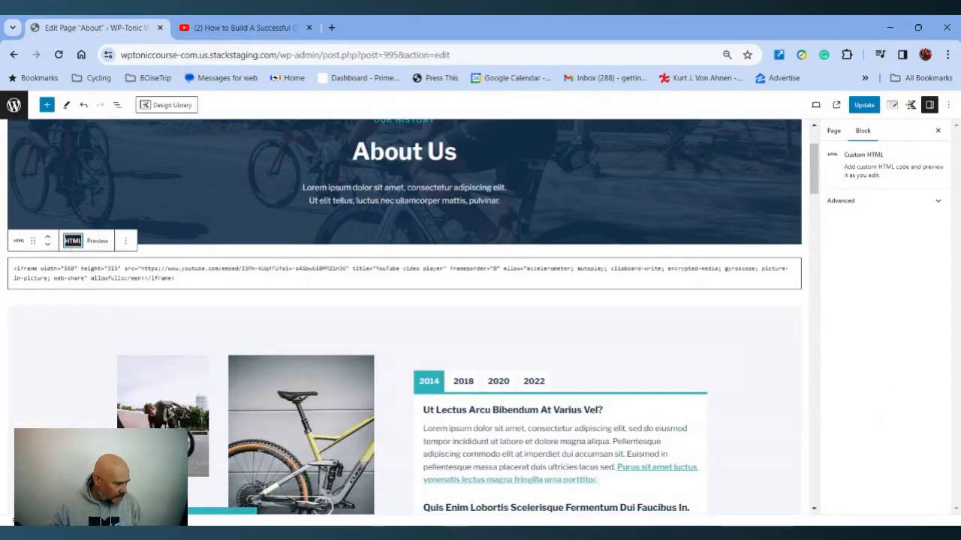
double_click(68, 268)
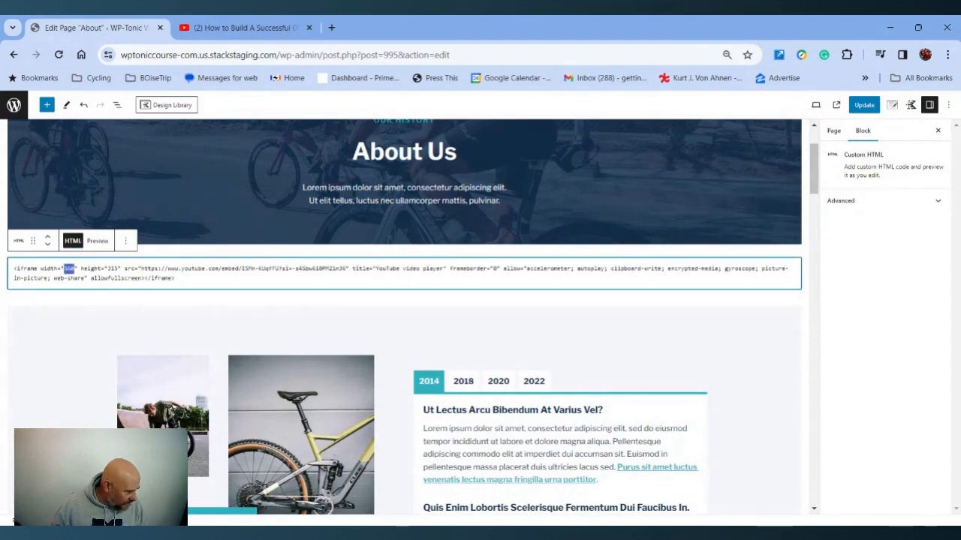
text(1120)
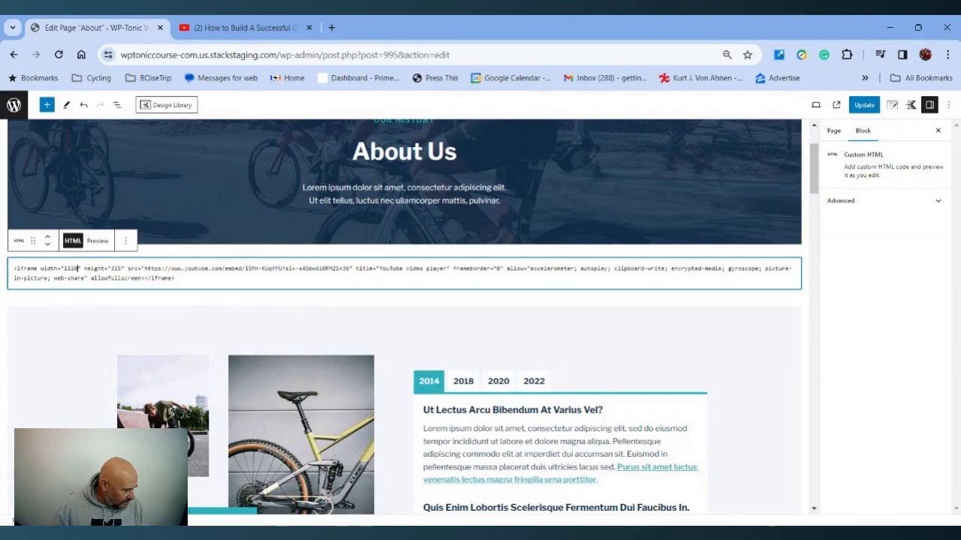
double_click(115, 268)
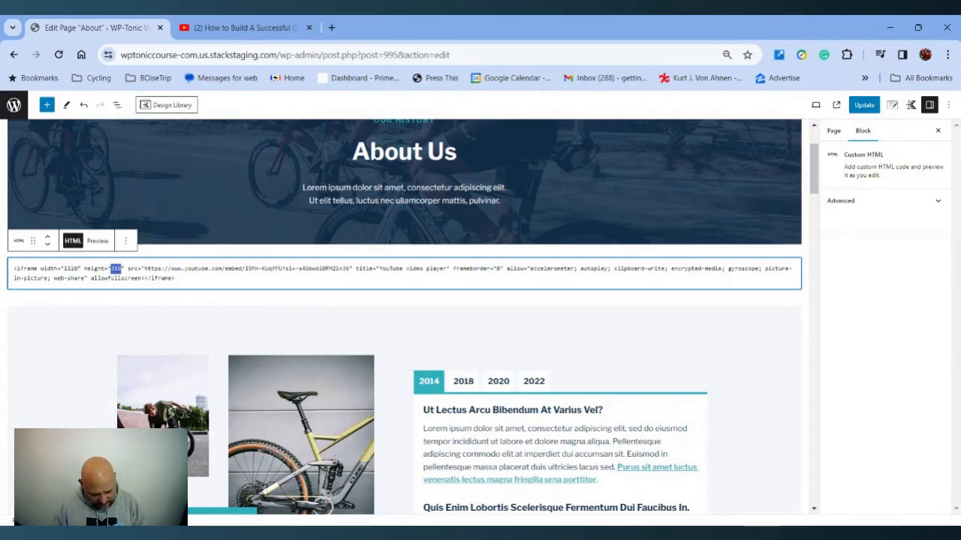
text(630)
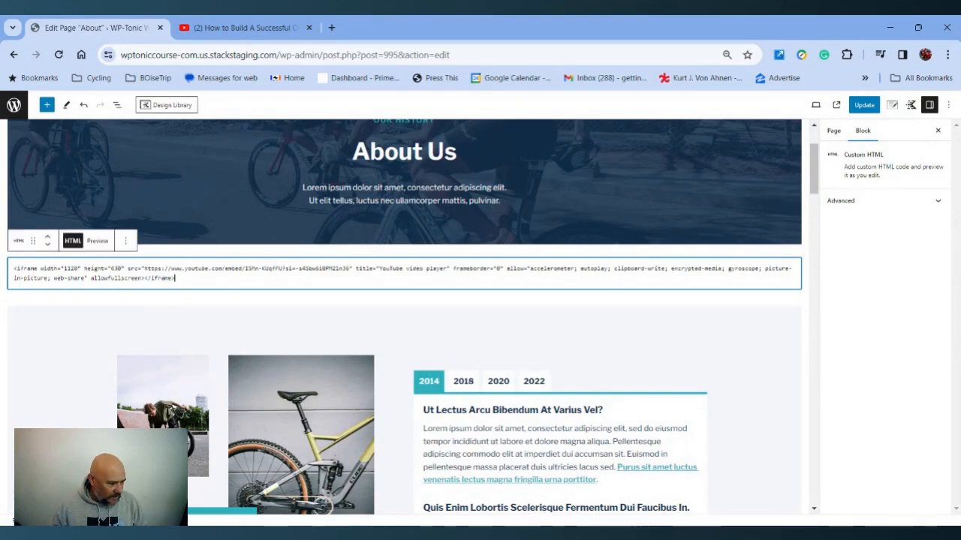
click(98, 241)
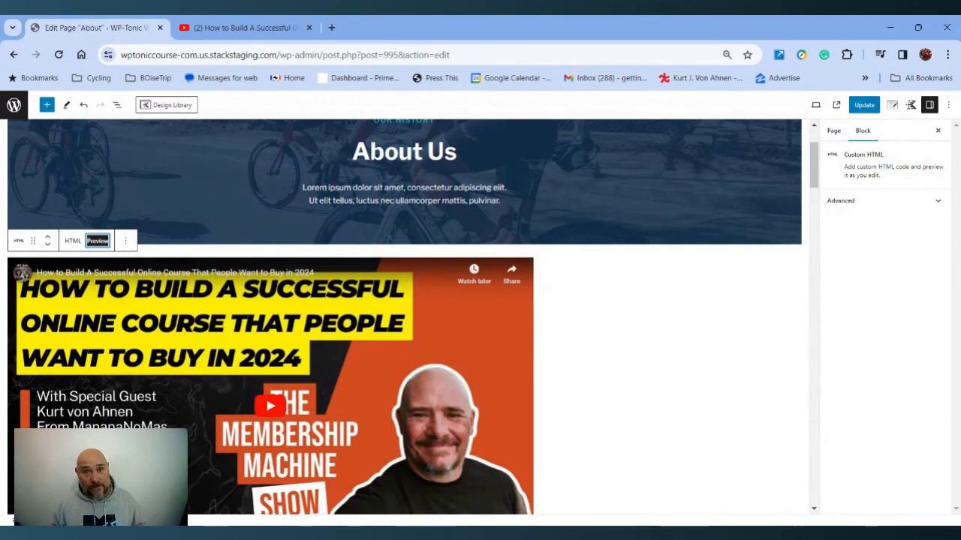
Delete the Custom HTML block below the About Us header
click(73, 240)
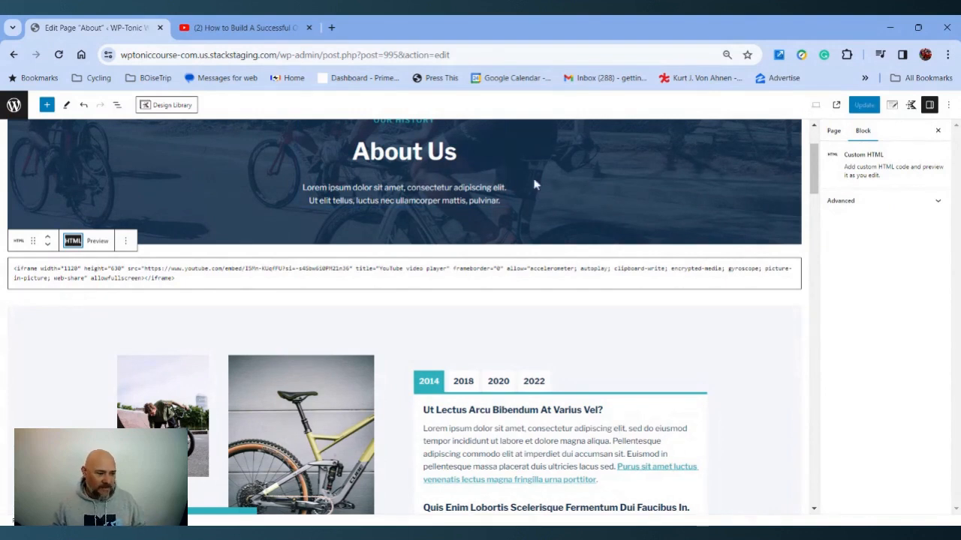
click(126, 241)
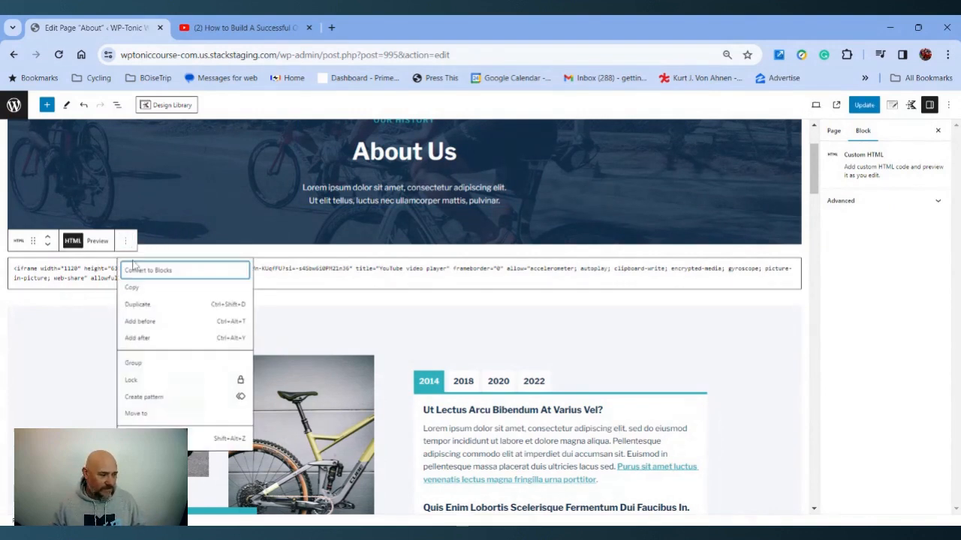
key(shift+alt+z)
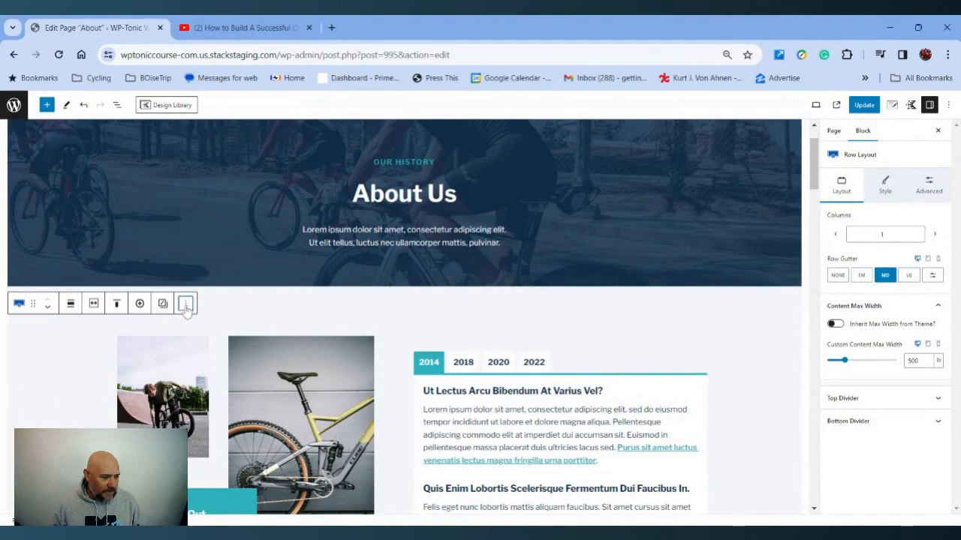
Insert a 50 / 50 Columns block before the About Us header row
click(187, 303)
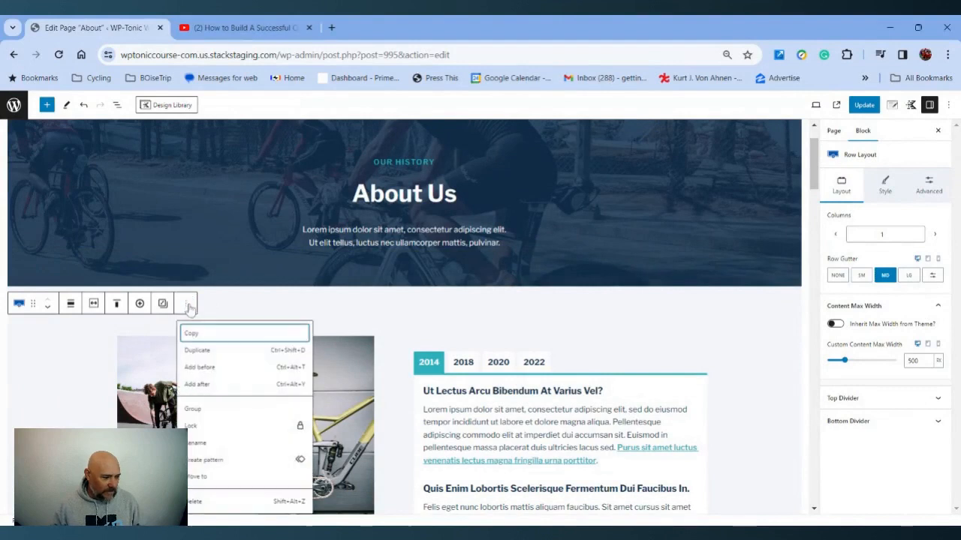
click(202, 368)
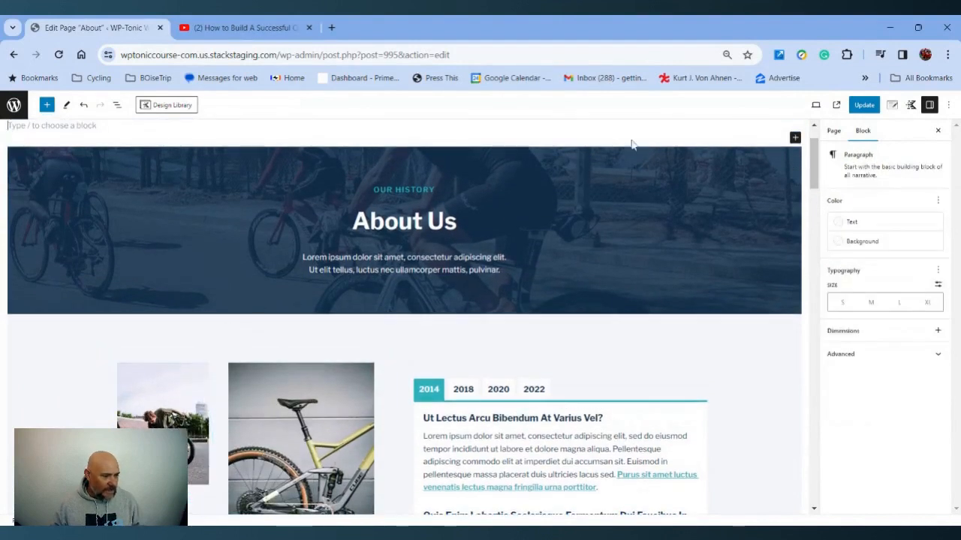
click(795, 138)
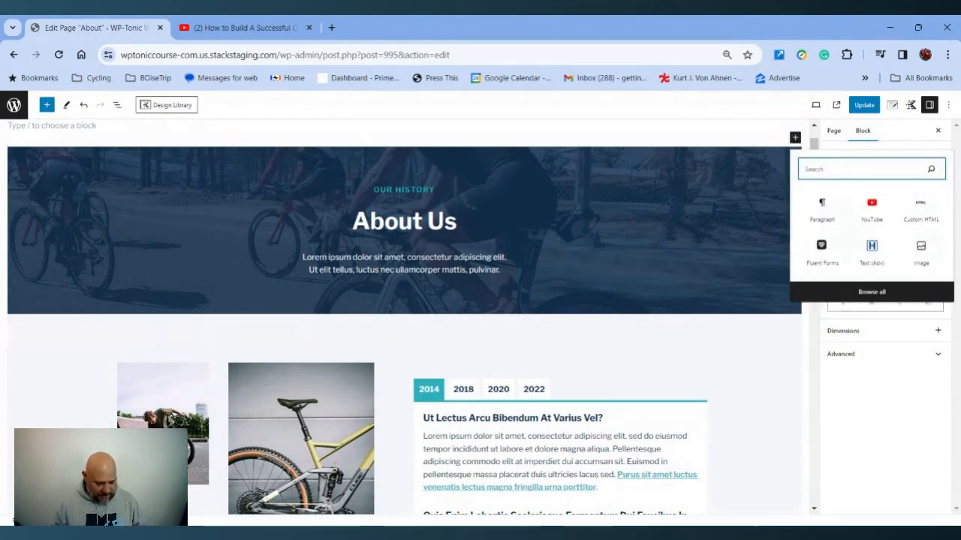
text(column)
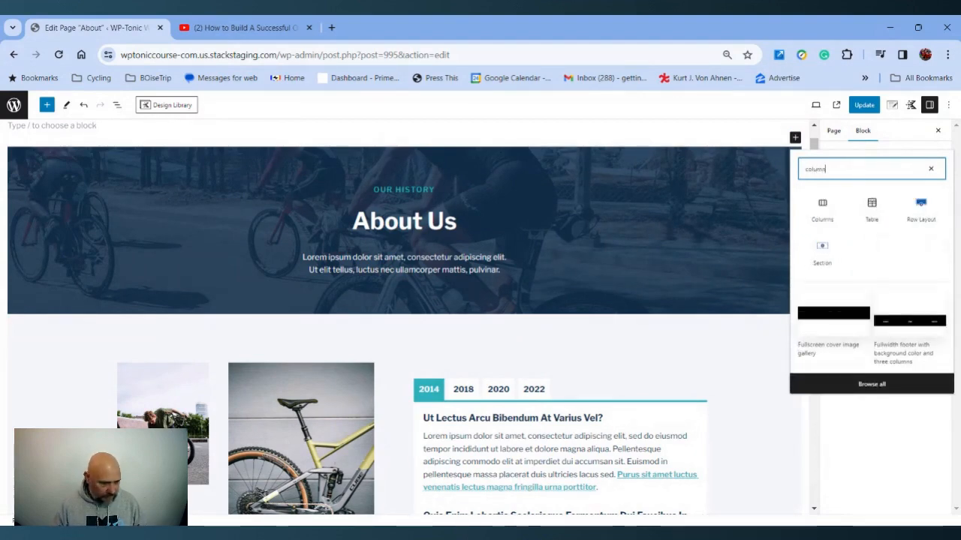
click(826, 209)
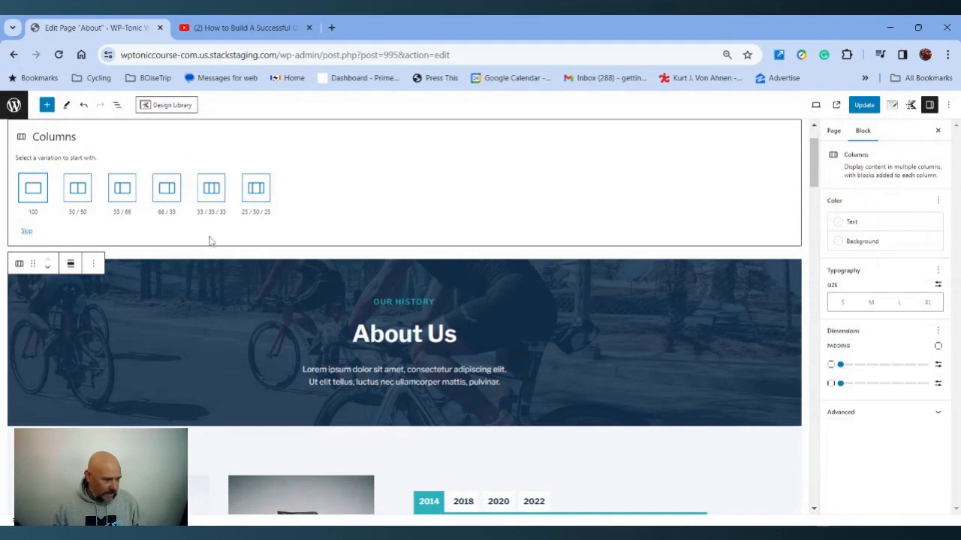
click(78, 196)
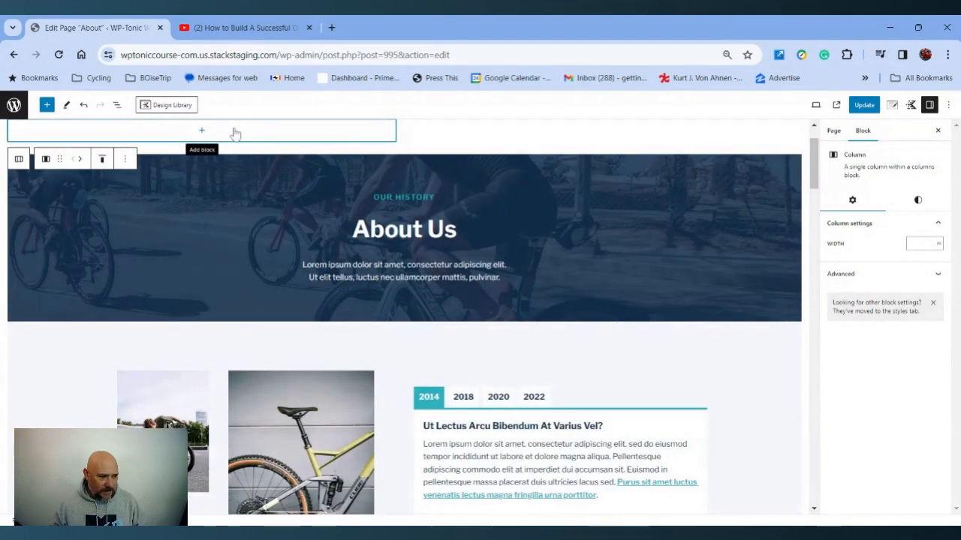
Add a Custom HTML block in the right column, paste the YouTube iframe code into it, and preview it
click(625, 133)
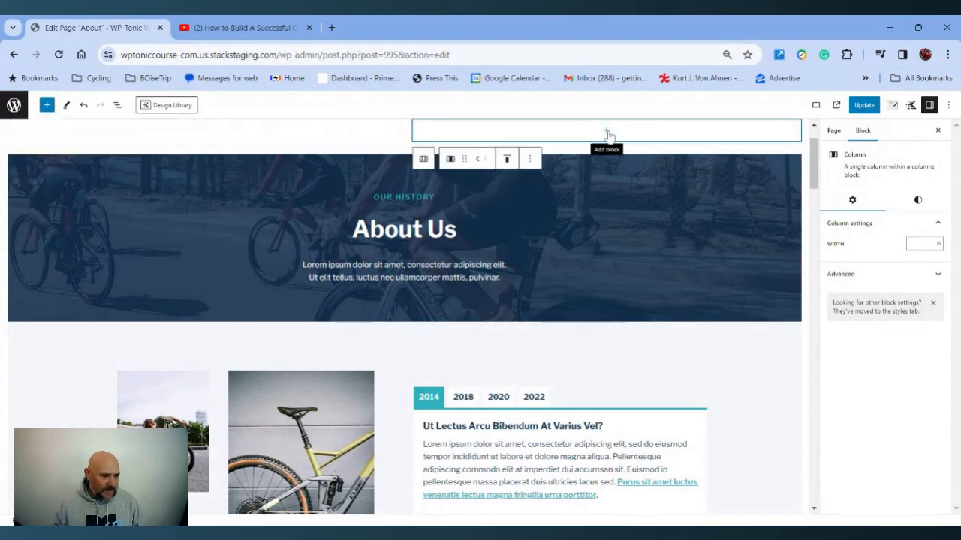
click(606, 132)
click(557, 251)
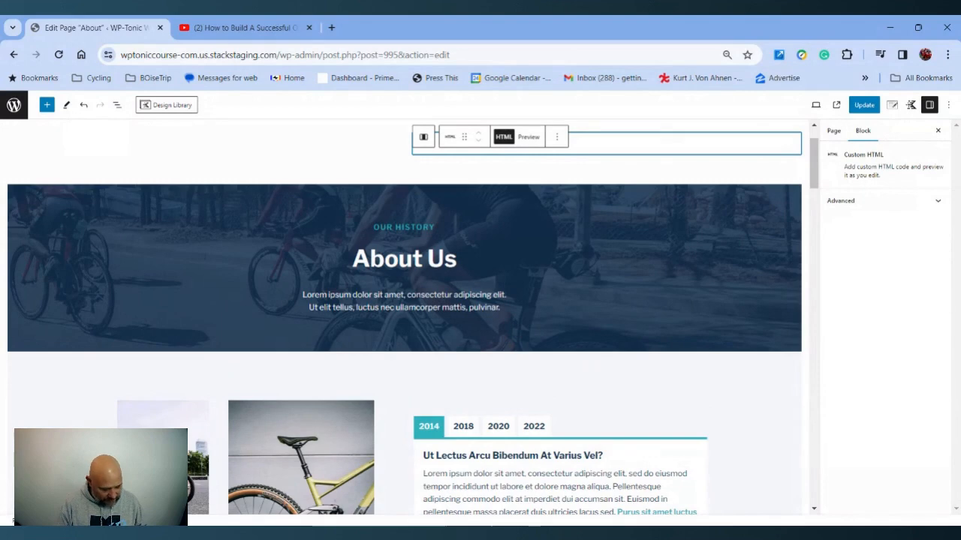
text(<iframe width="560" height="315" src="https://www.youtube.com/embed/I5Nn-KUqfFU?si=-t45bw6j8PM2ln36" title="YouTube video player" frameborder="0" allow="accelerometer; autoplay; clipboard-write; encrypted-media; gyroscope; picture-in-picture; web-share" allowfullscreen></iframe>)
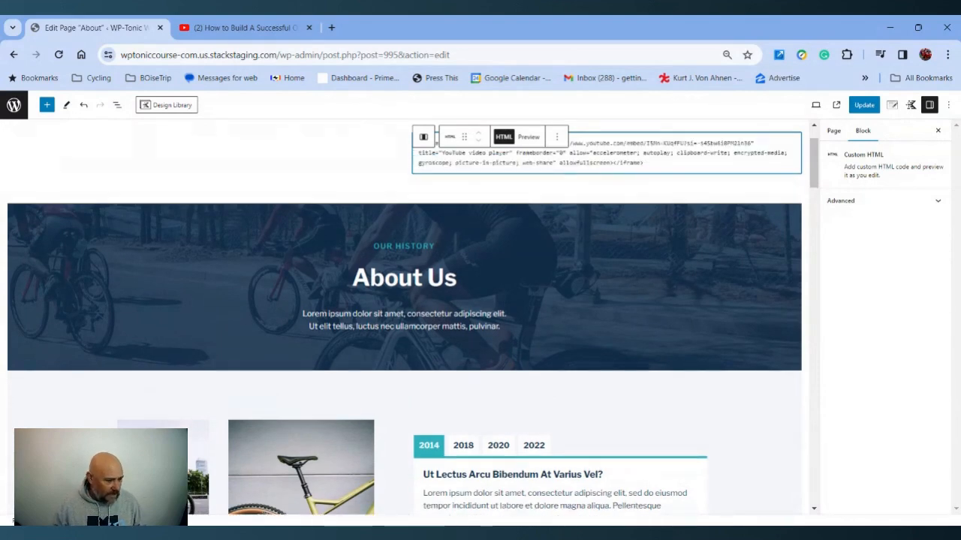
click(529, 138)
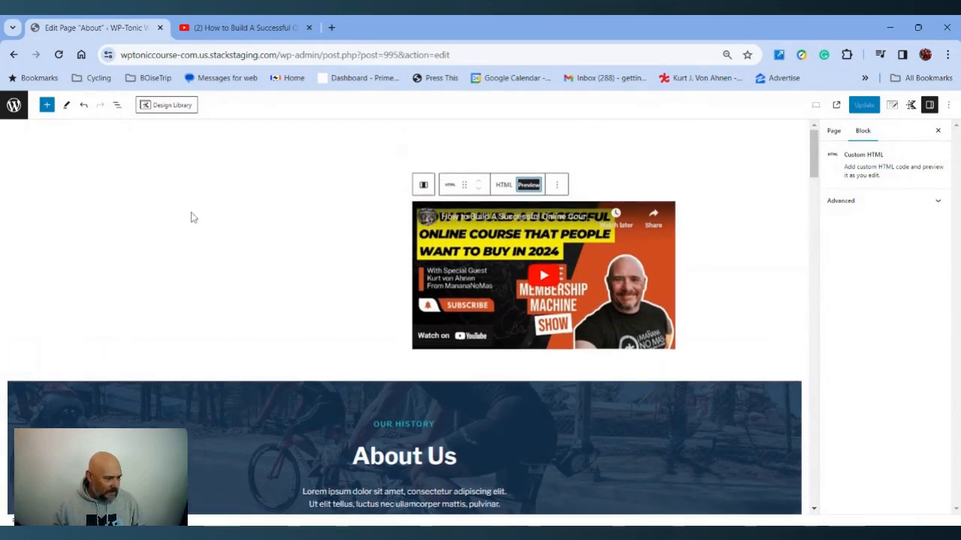
Add a Text (Adv) heading in the left column reading "Isn't WP-Tonic Wonderful?"
click(196, 210)
click(203, 201)
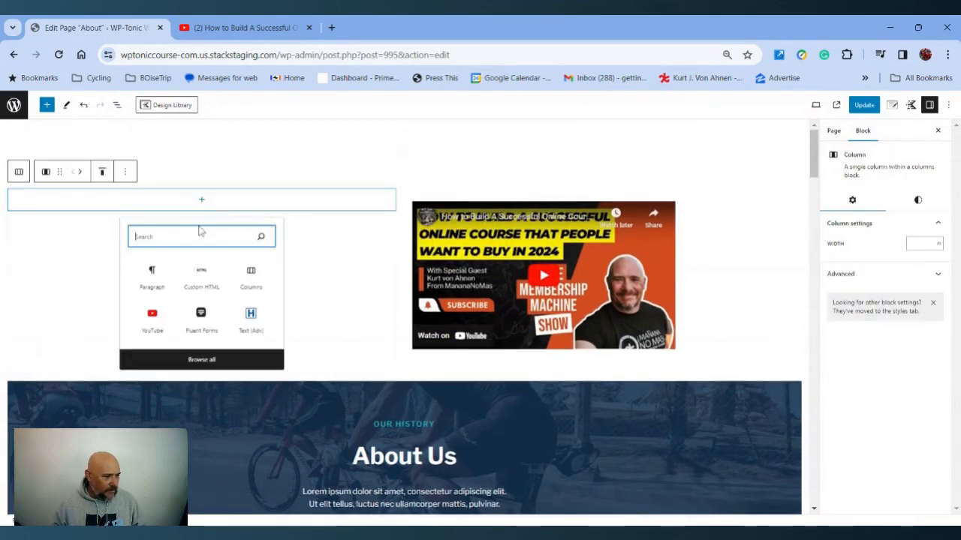
click(251, 317)
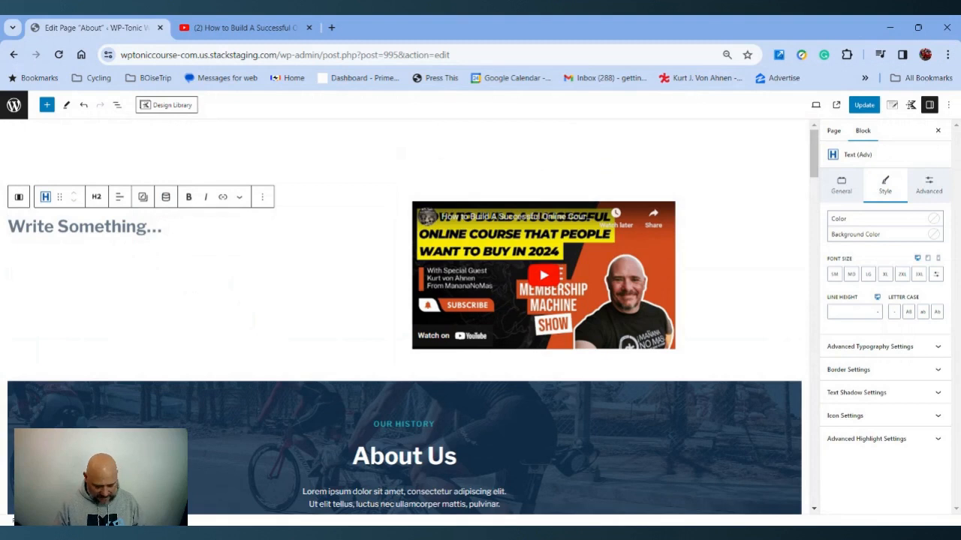
text(Isn't)
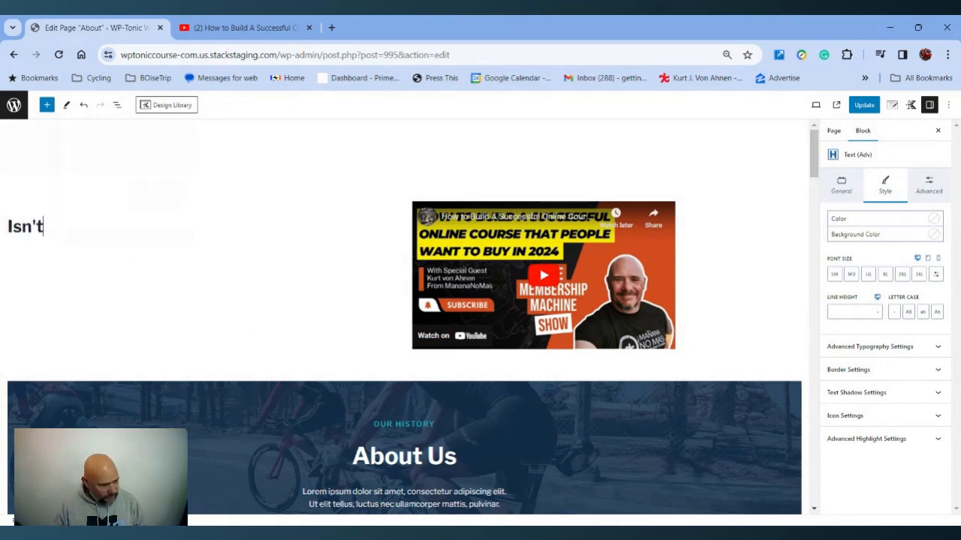
text( WP_)
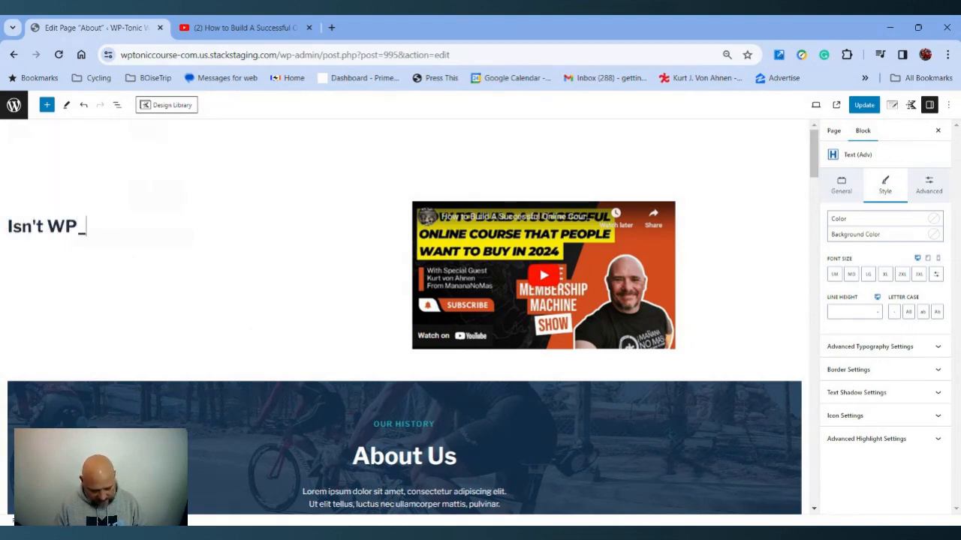
text(tonic Won)
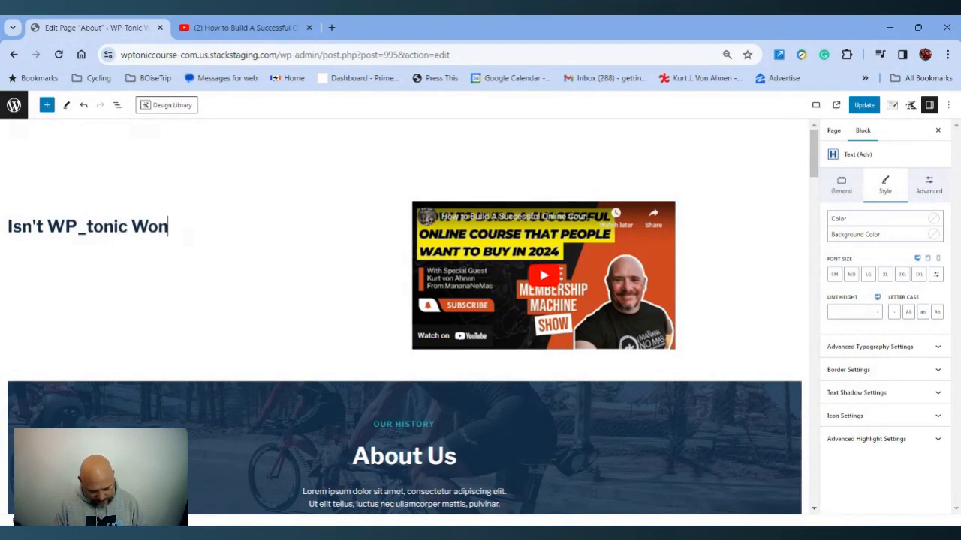
text(derful?)
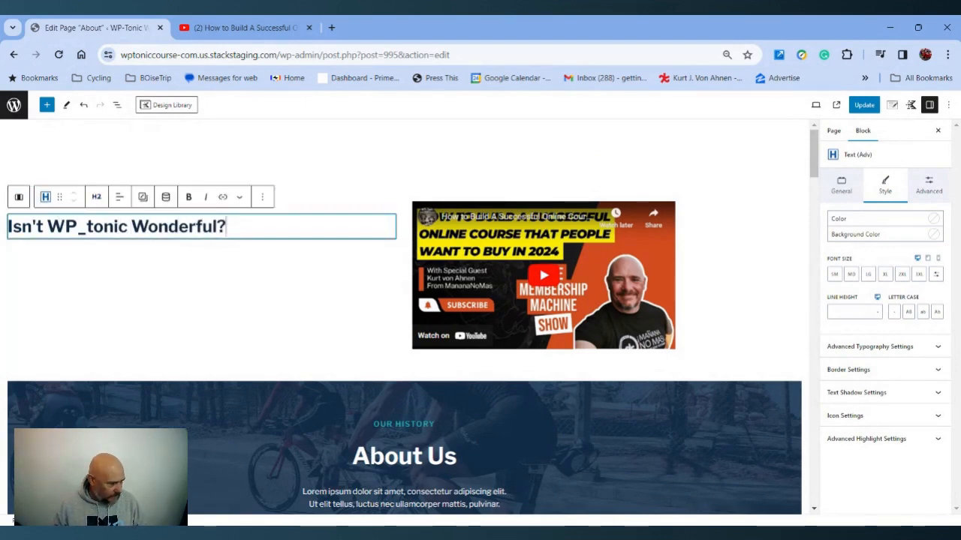
key(BackSpace)
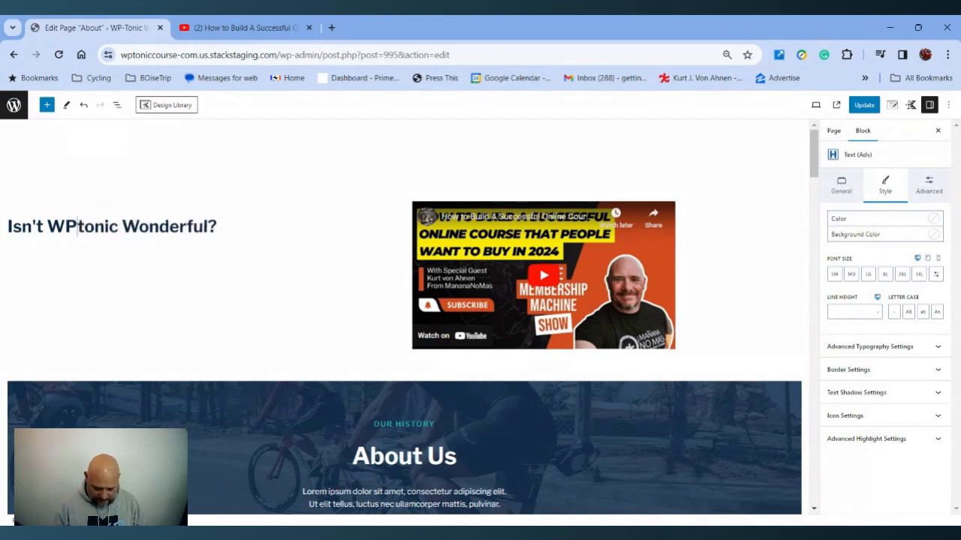
text(-T)
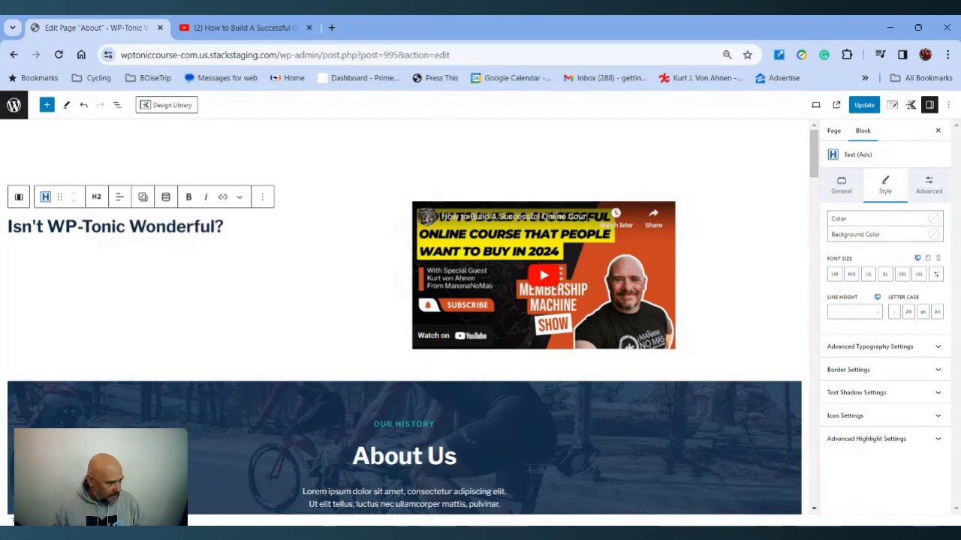
Add a Paragraph block below the heading in the left column
click(224, 227)
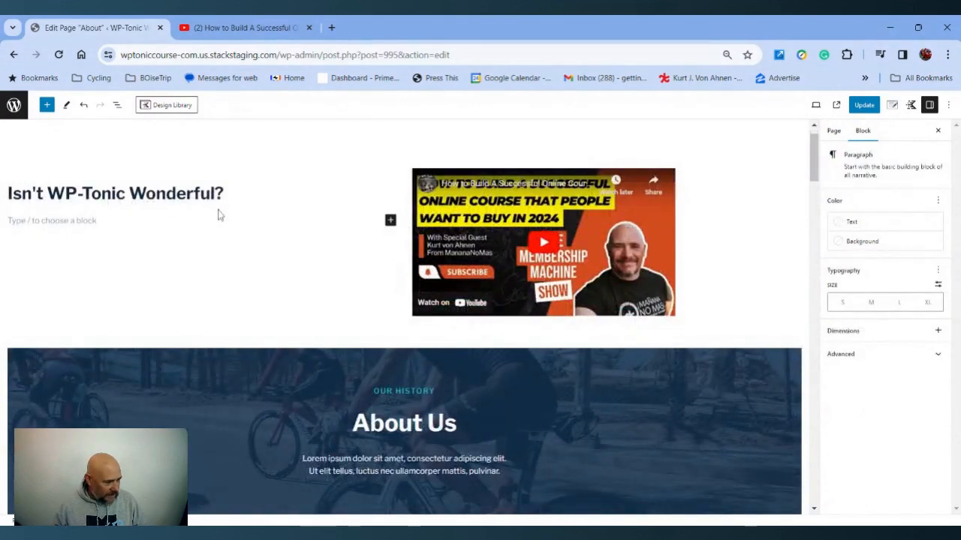
click(390, 221)
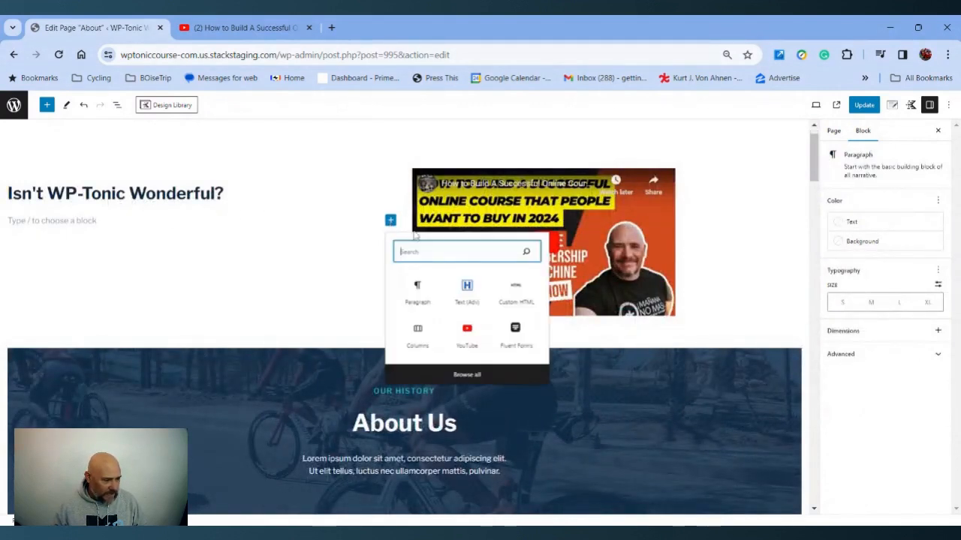
click(418, 292)
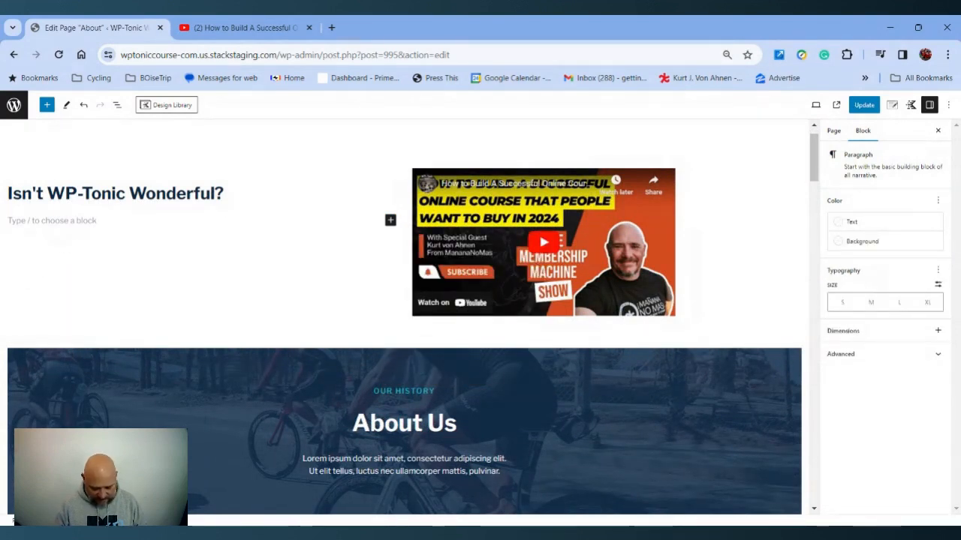
Write the paragraph text "WpP-Tonic gives you the best deal on the best tools to build your own ELearning or Membership website."
text(WpP-Tonic gives)
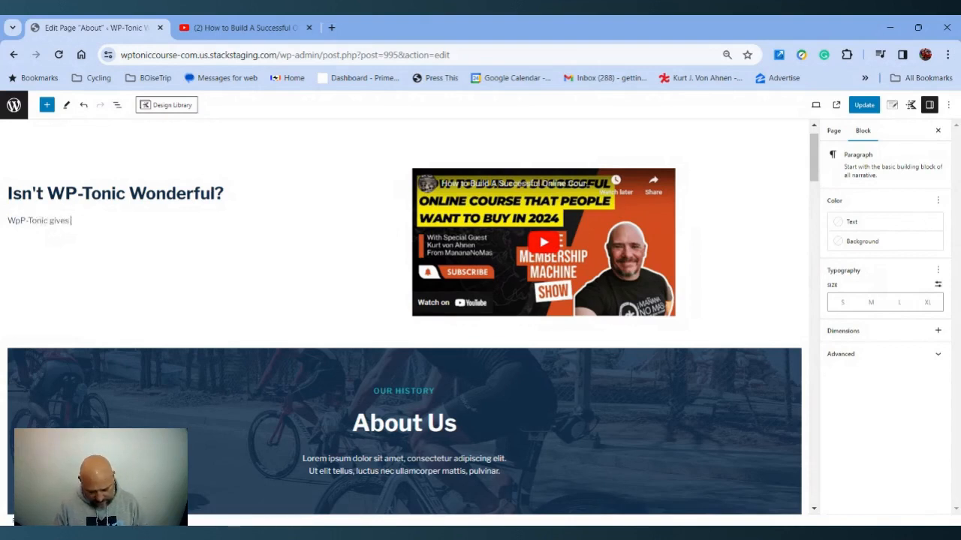
text(you the best)
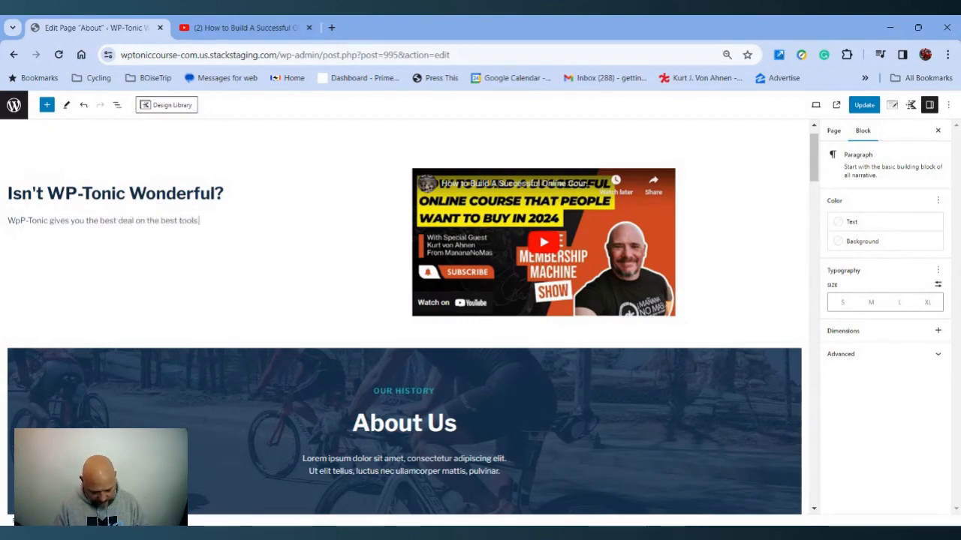
text( deal on the best tools to build your own E)
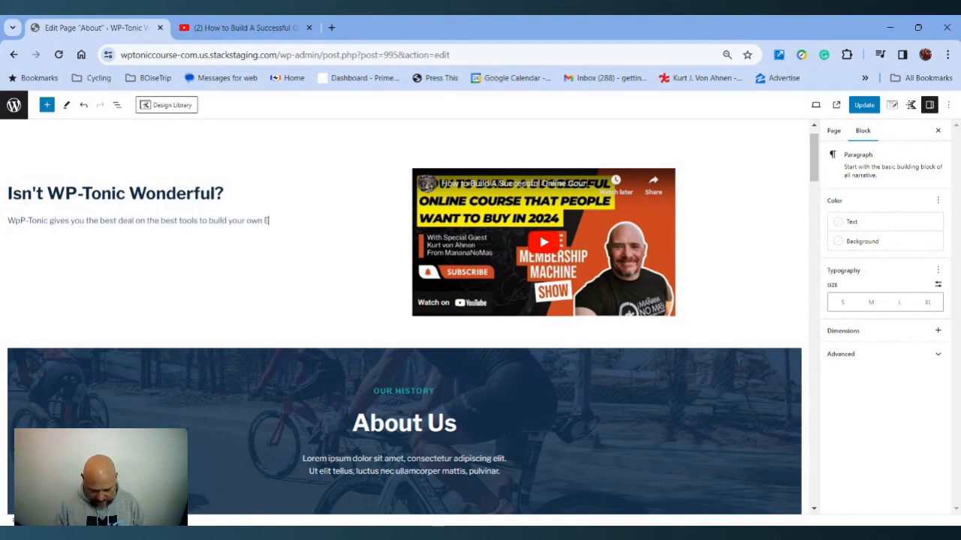
text(Learnin)
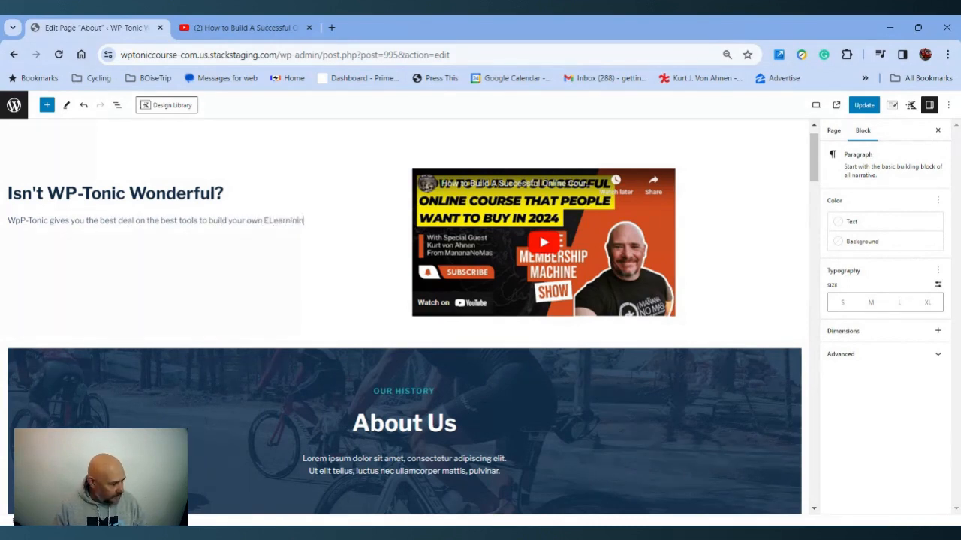
text(ing)
key(BackSpace)
key(BackSpace)
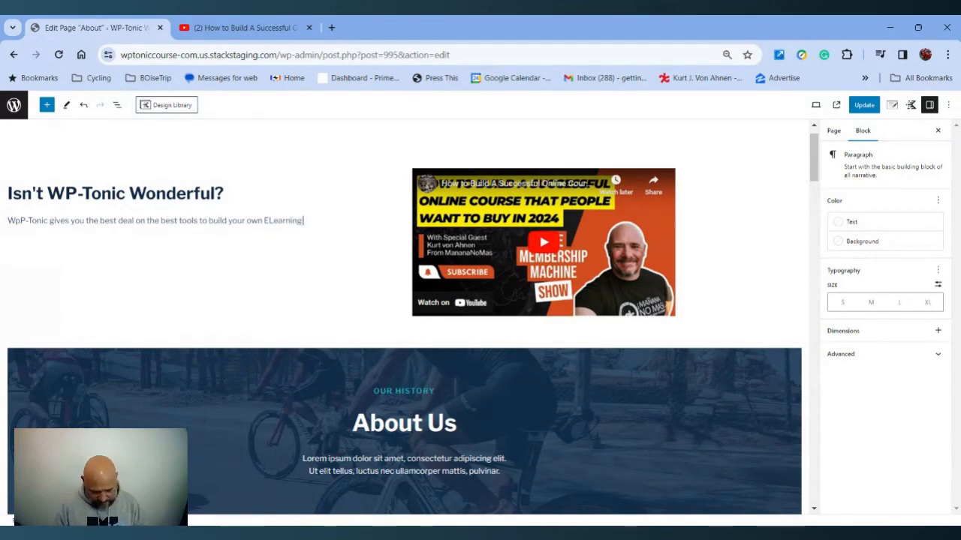
text(g or Memb)
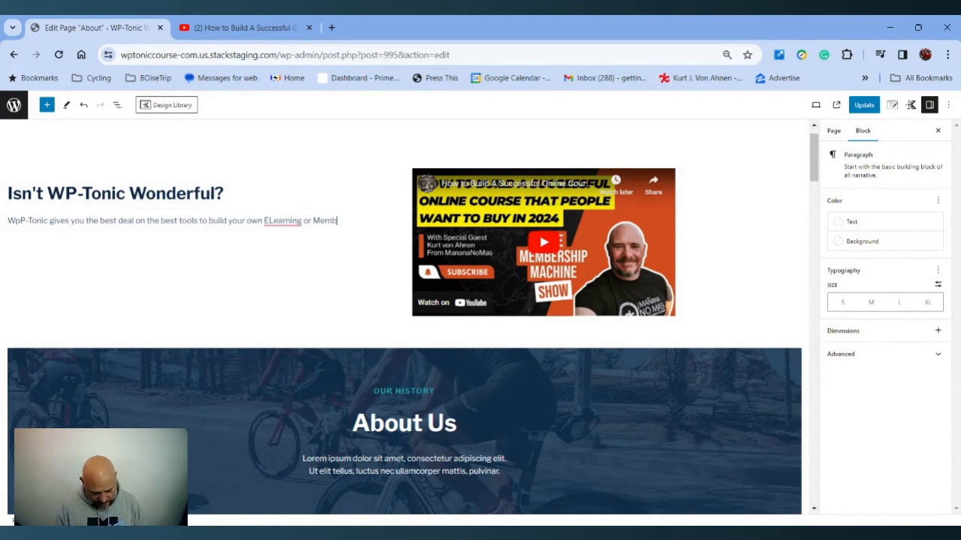
text(ership)
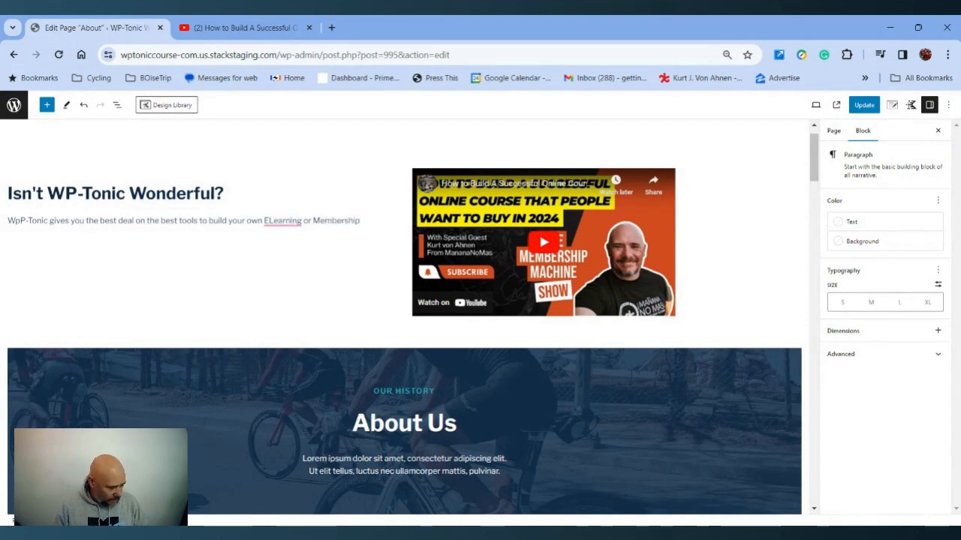
text( websiste.)
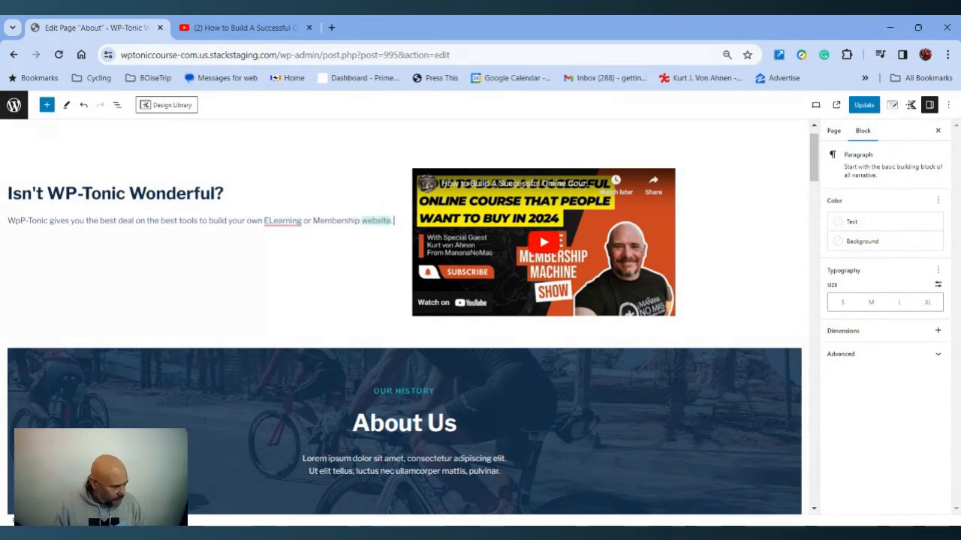
Correct the capitalization of "ELearning" to "eLearning" in the paragraph
mouse_move(291, 222)
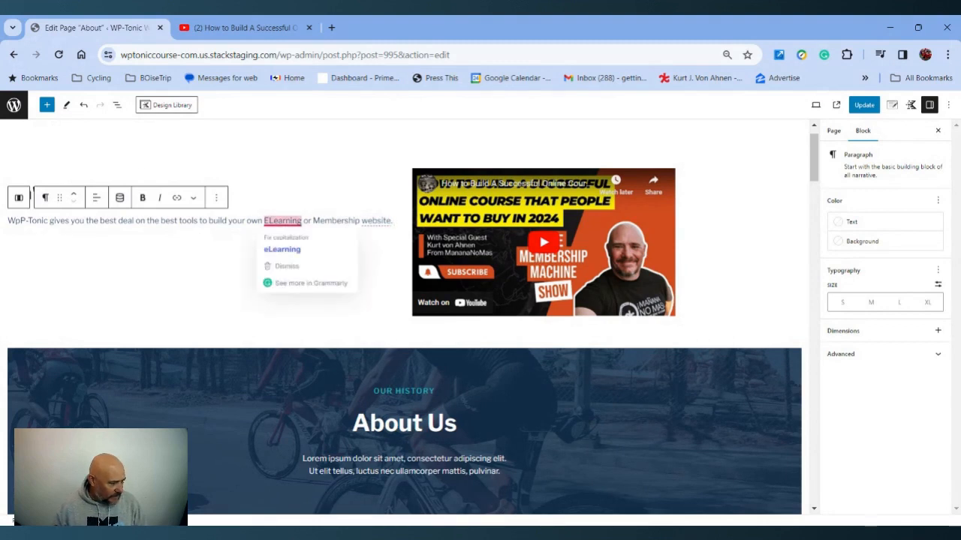
click(283, 251)
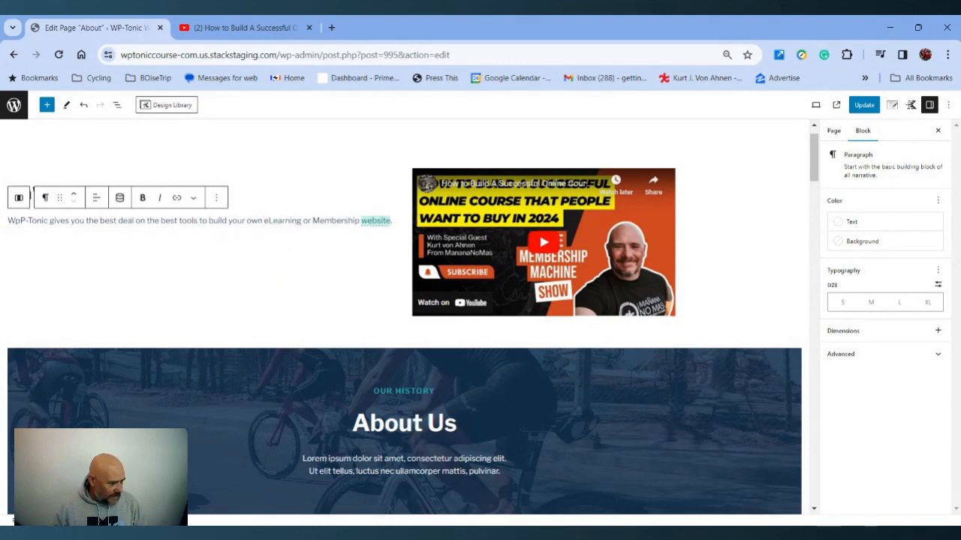
click(414, 225)
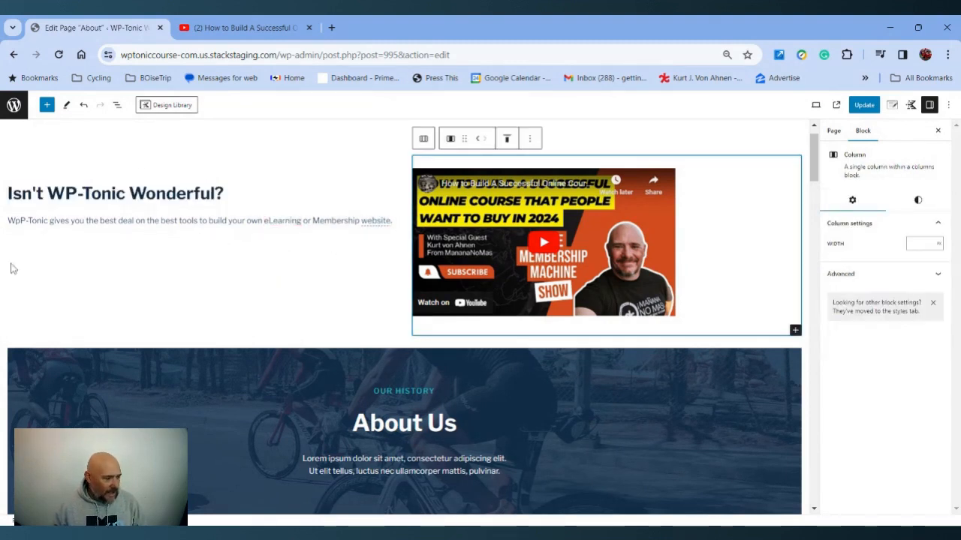
Enable the Appearance, Line height and Letter spacing typography controls for the paragraph
triple_click(200, 220)
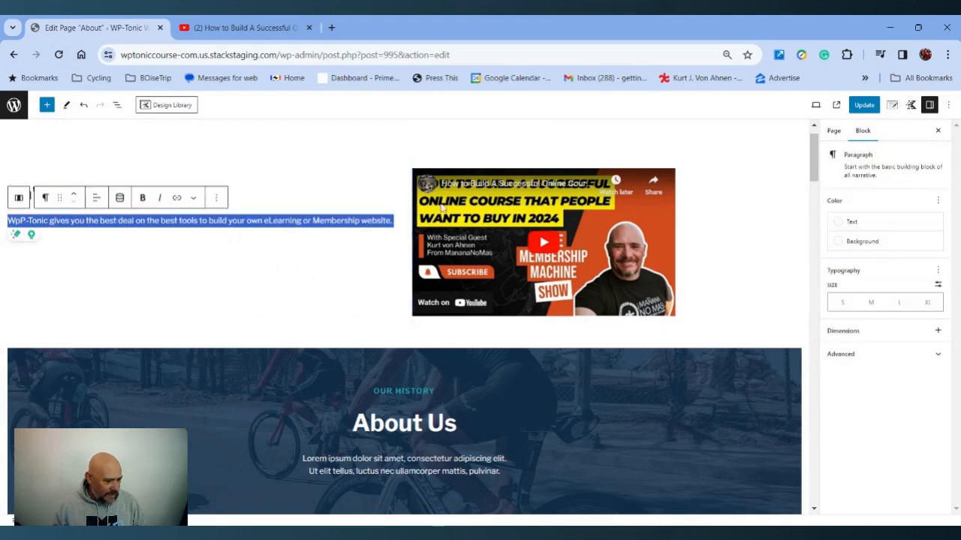
click(938, 272)
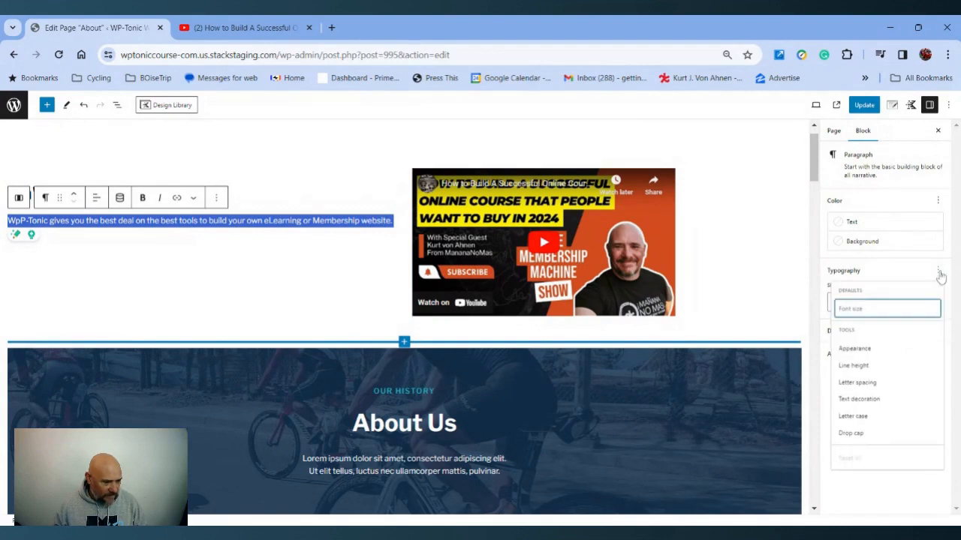
click(854, 350)
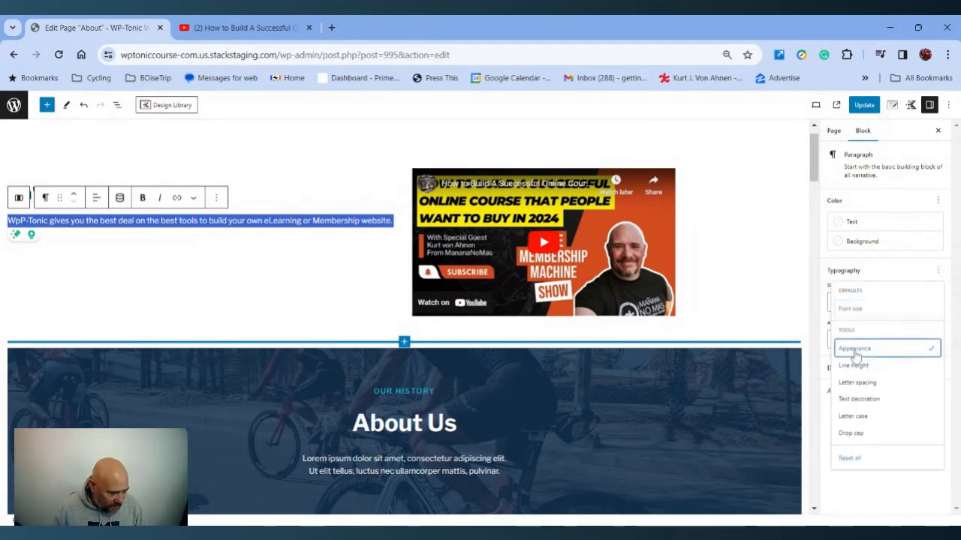
click(854, 368)
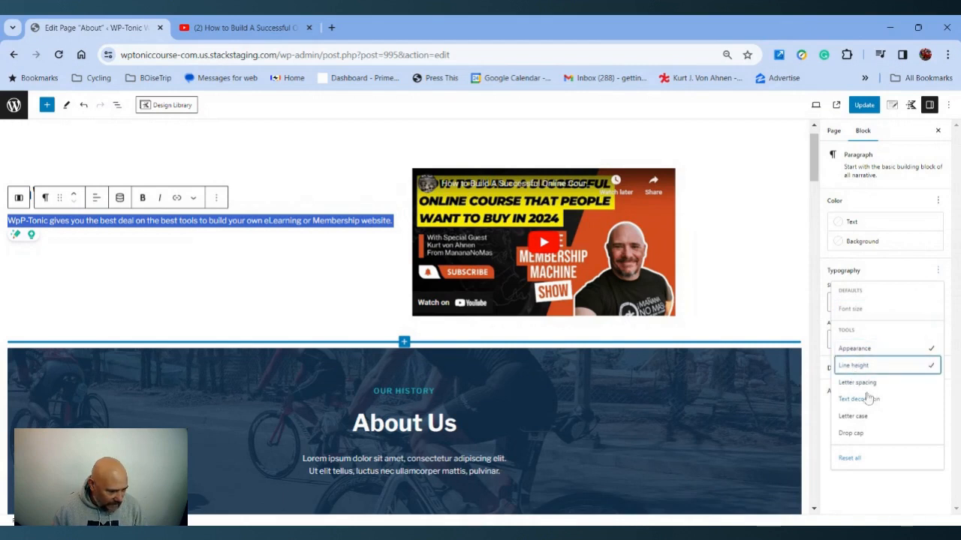
click(865, 384)
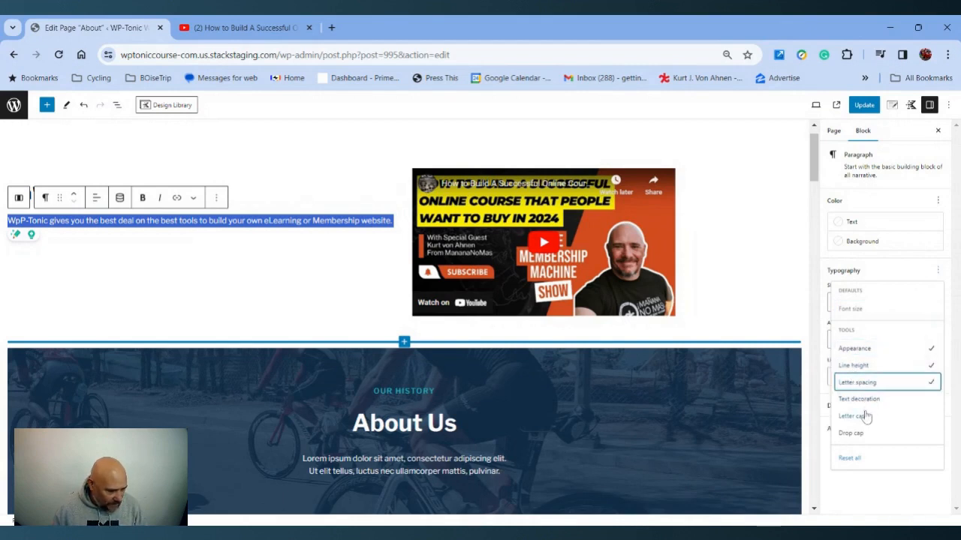
click(849, 488)
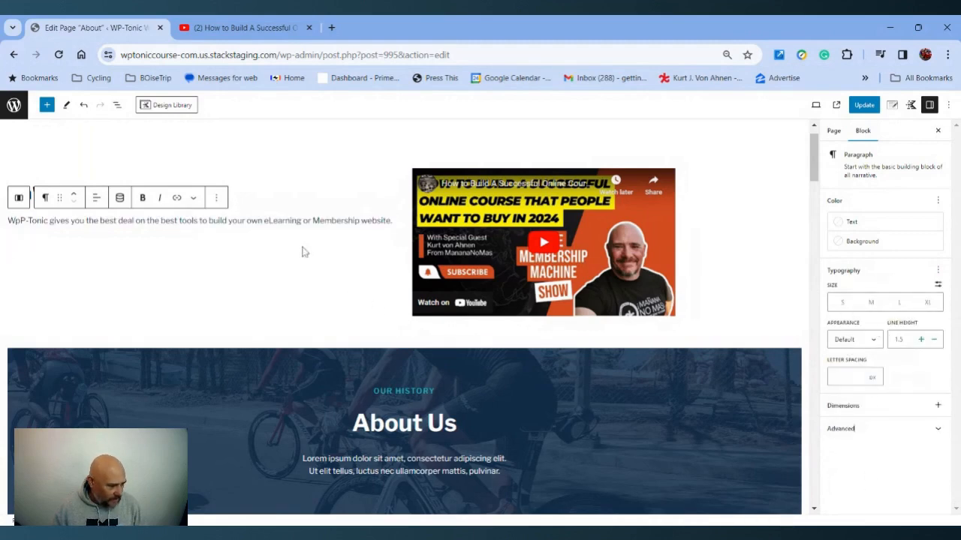
Set the paragraph's font size to Medium
key(ctrl+a)
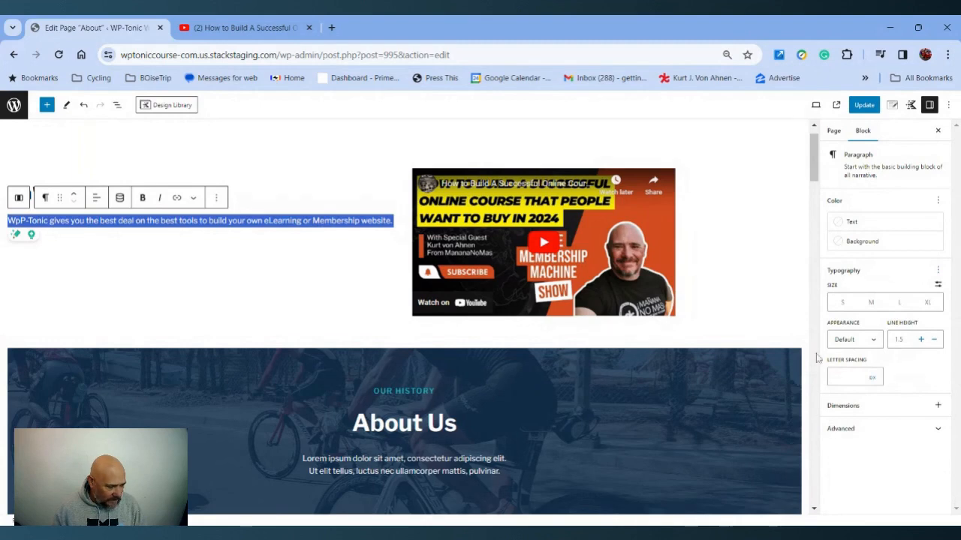
click(899, 303)
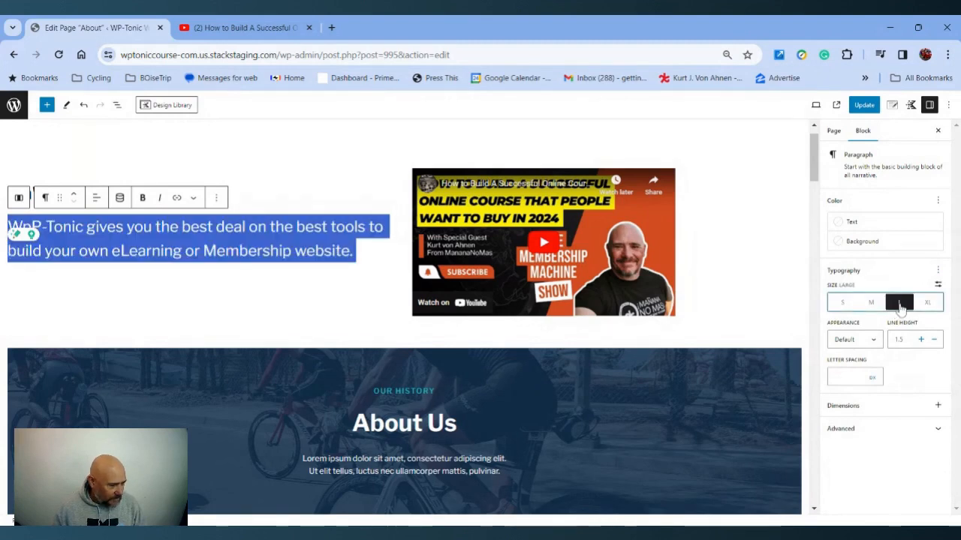
click(870, 303)
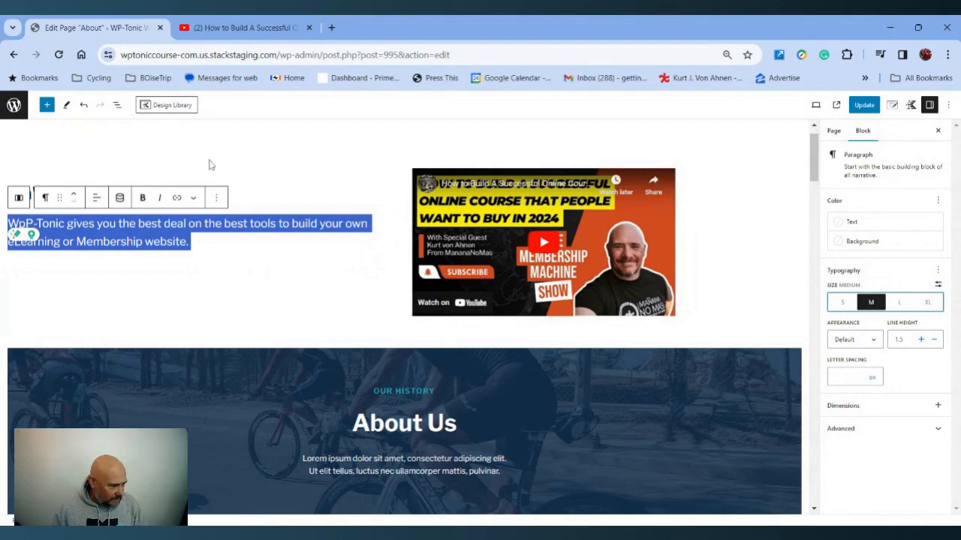
Center-align the paragraph text
click(96, 198)
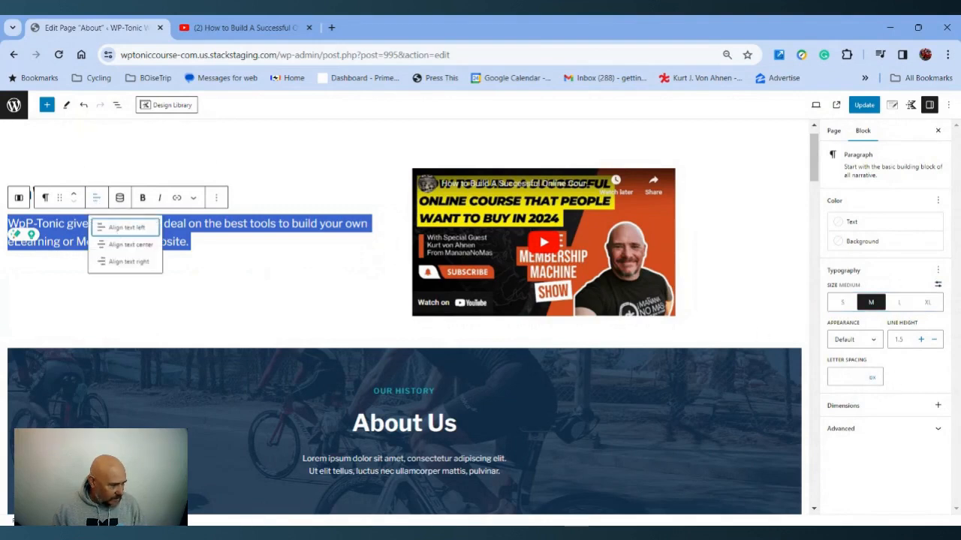
click(124, 244)
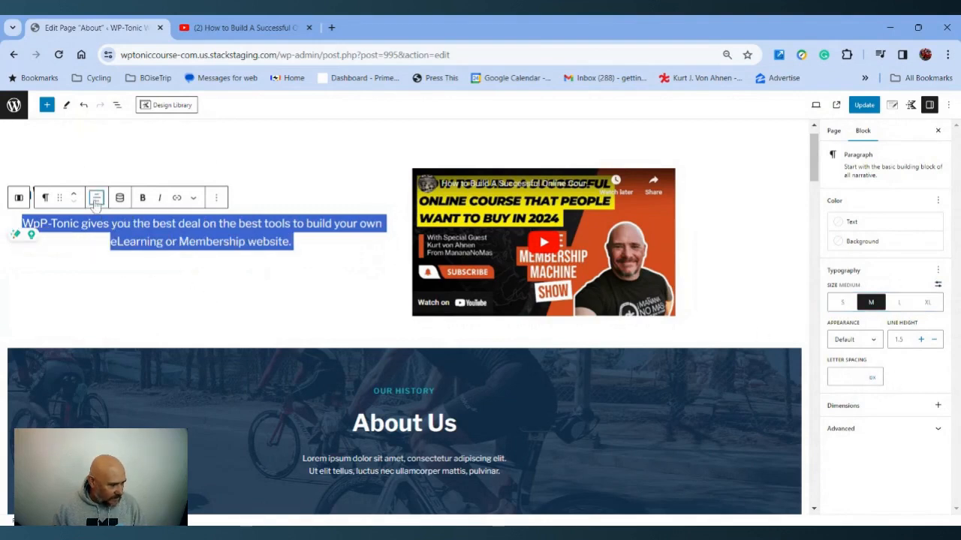
click(98, 262)
Center-align the "Isn't WP-Tonic Wonderful?" heading
drag(224, 194, 15, 201)
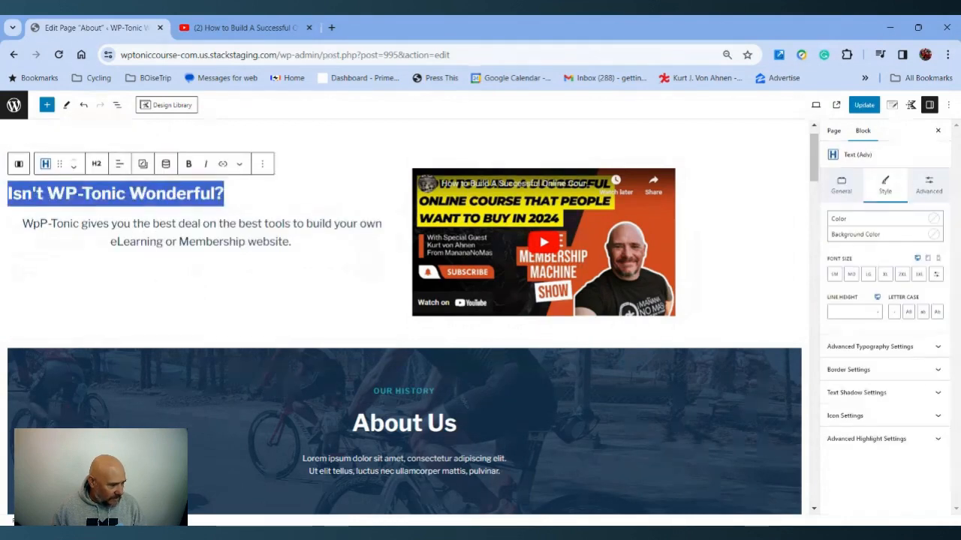
click(118, 164)
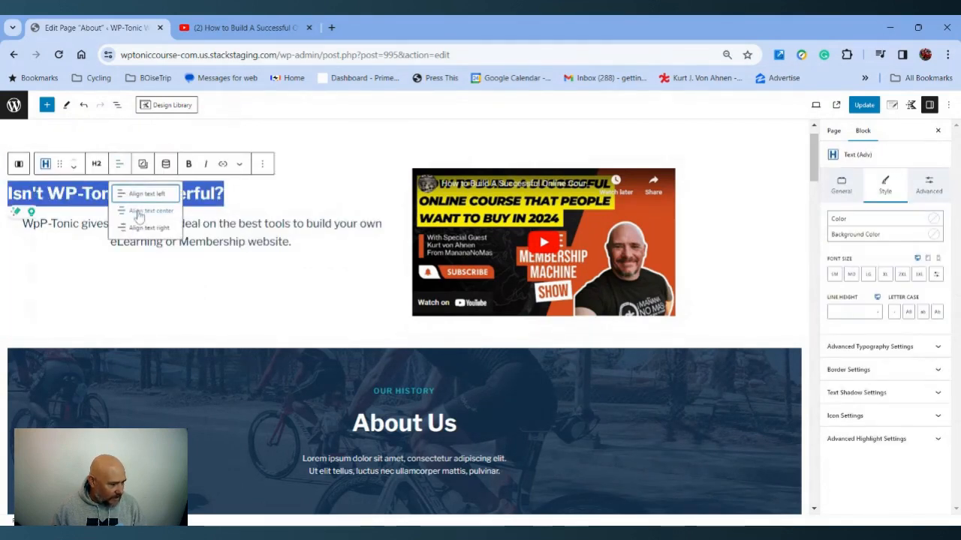
click(148, 211)
click(187, 295)
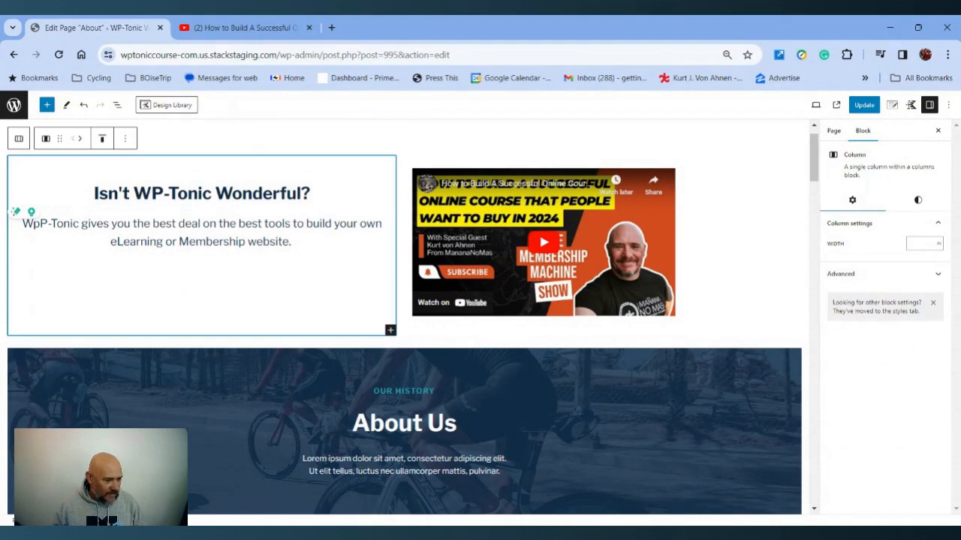
Update the page and view the live About page with the new two-column section
click(518, 239)
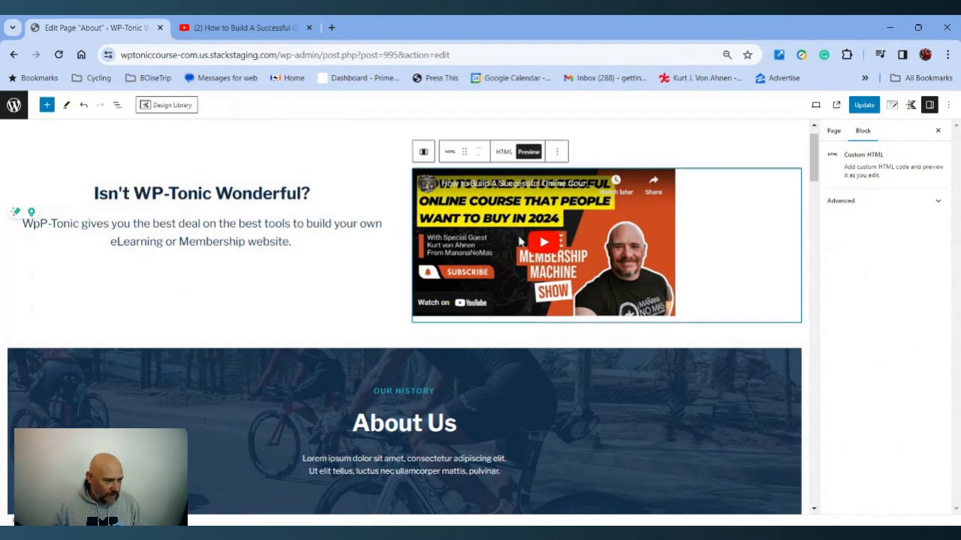
click(864, 105)
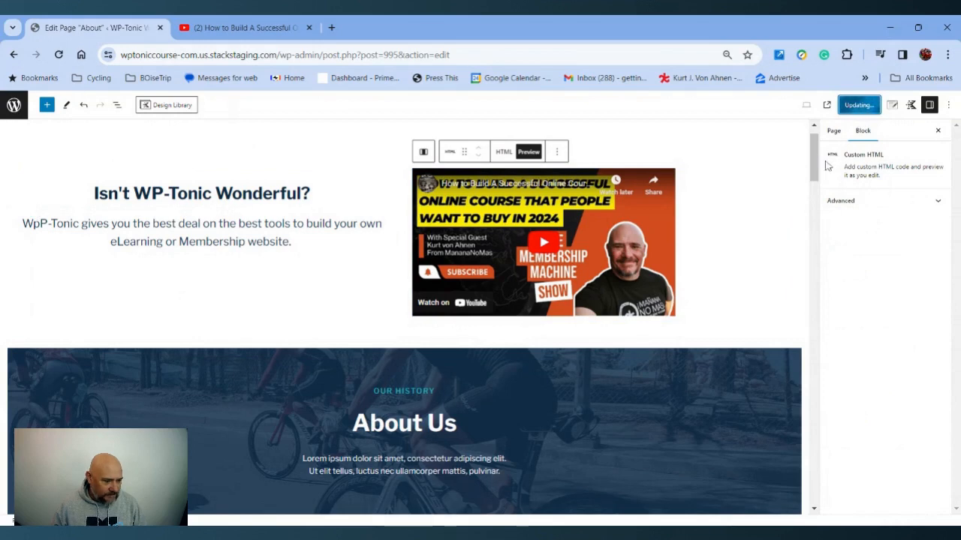
click(837, 107)
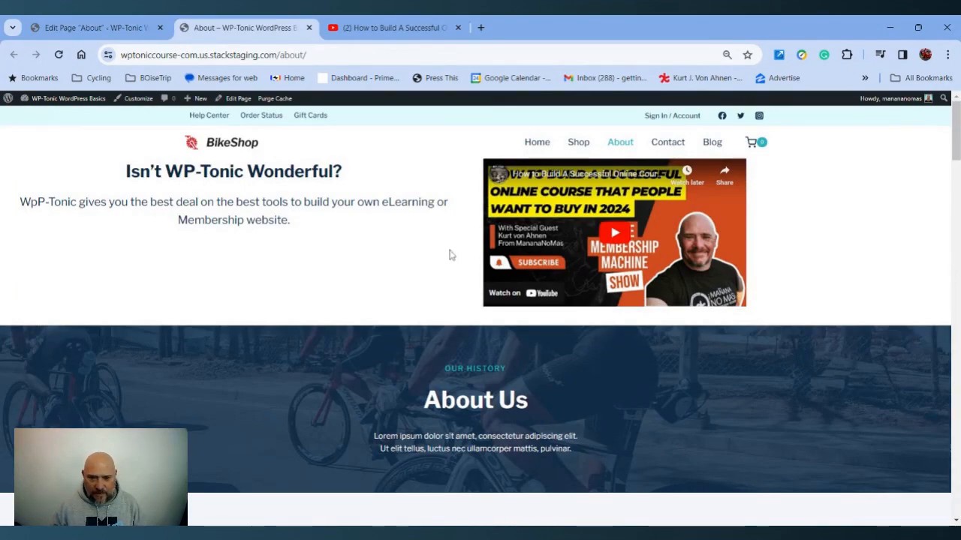
scroll(450, 255, down, 9)
scroll(446, 257, up, 8)
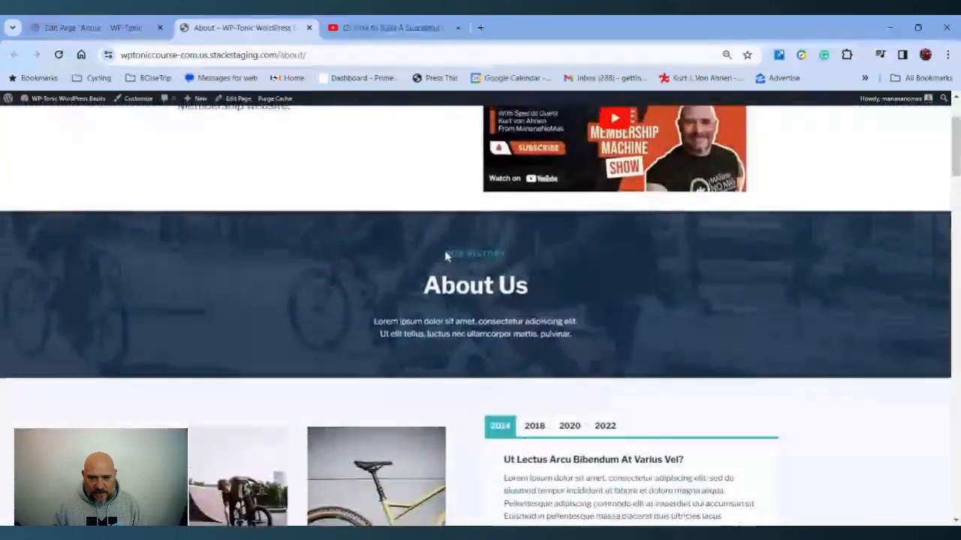
scroll(445, 257, up, 2)
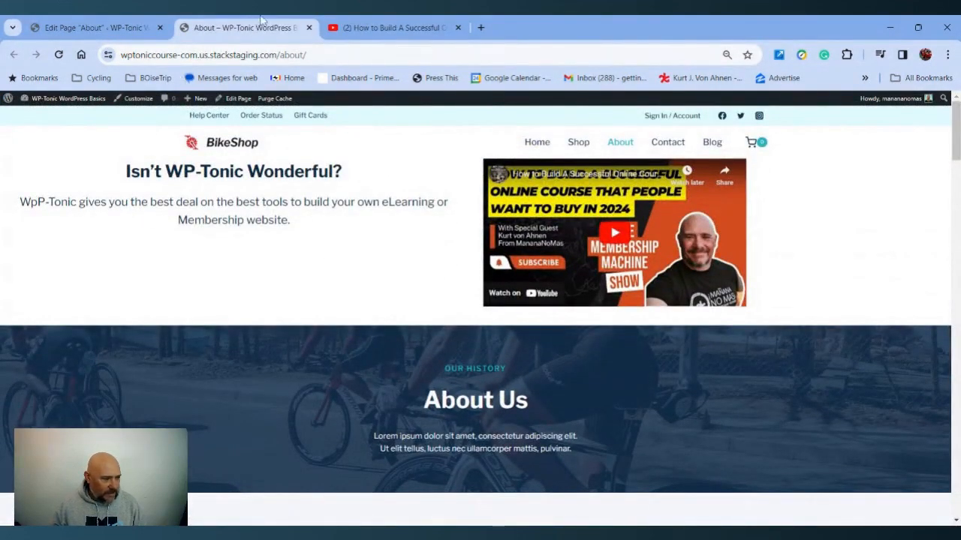
Return to the editor and move the two-column block down below the About Us header section
click(308, 28)
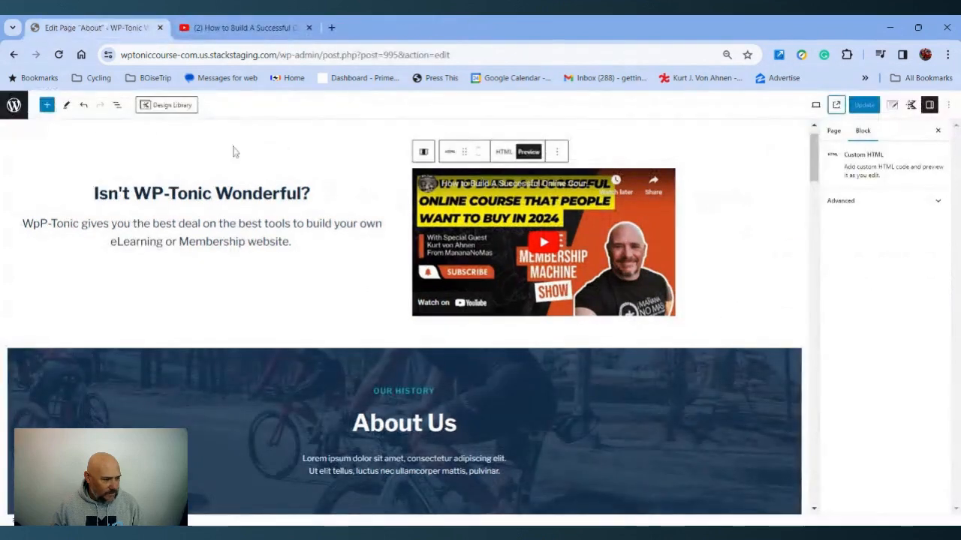
click(209, 166)
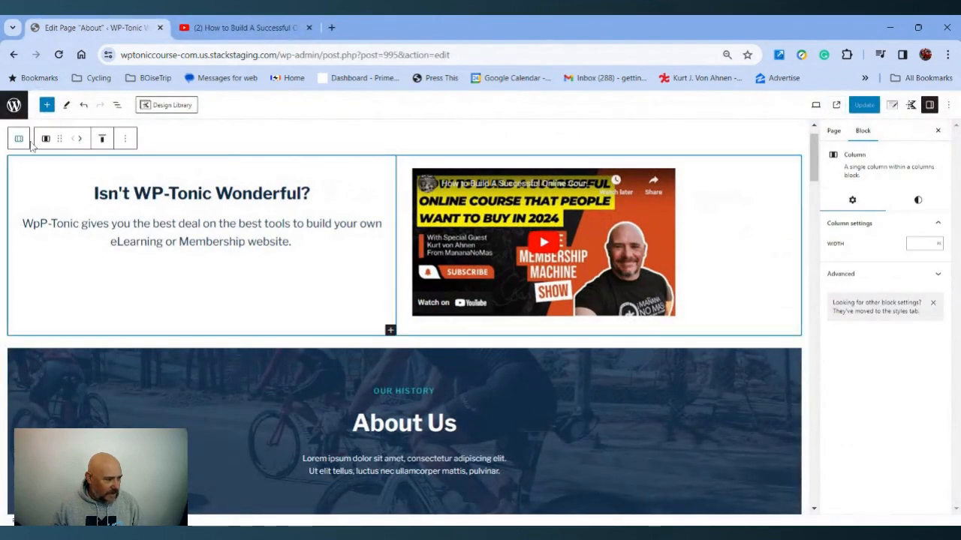
click(153, 148)
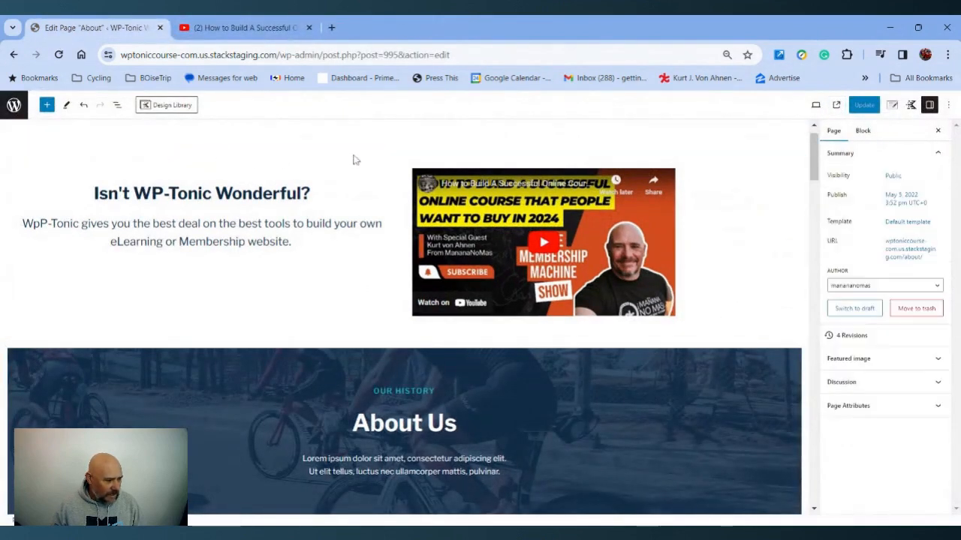
click(409, 163)
click(405, 161)
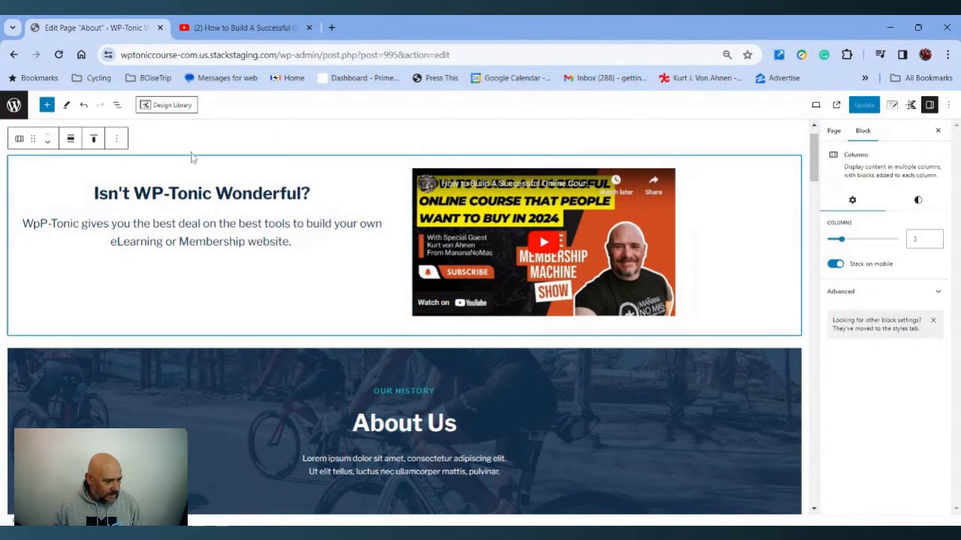
click(48, 143)
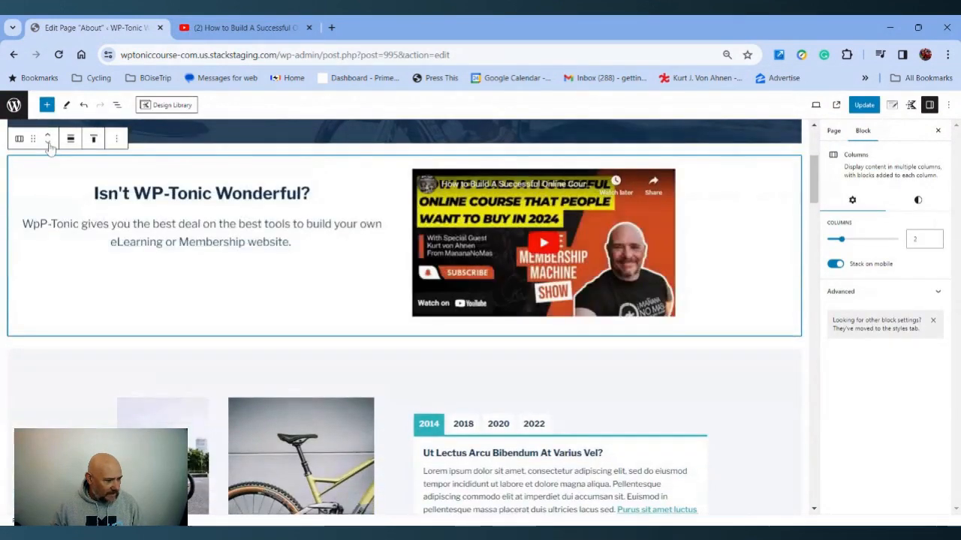
Update the page and review the repositioned two-column section on the live About page
click(864, 105)
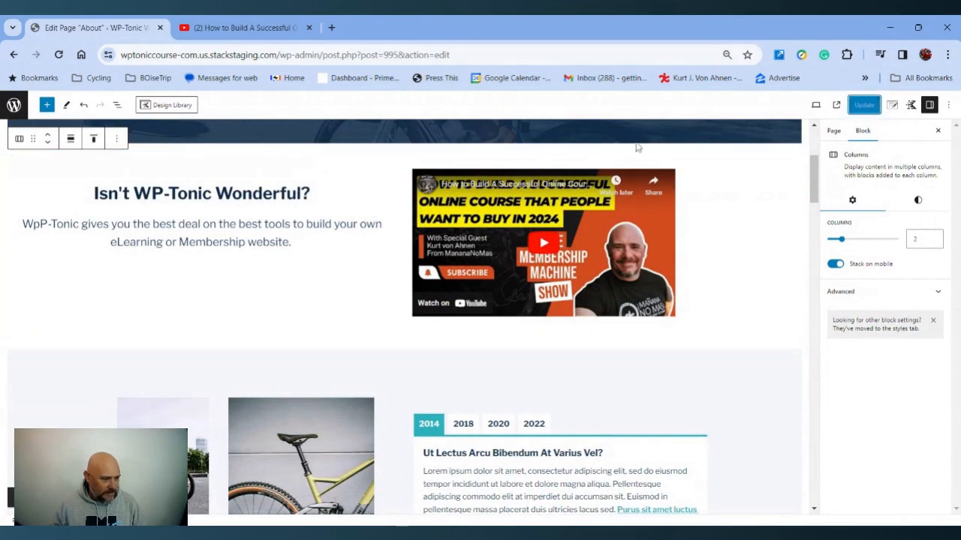
click(837, 105)
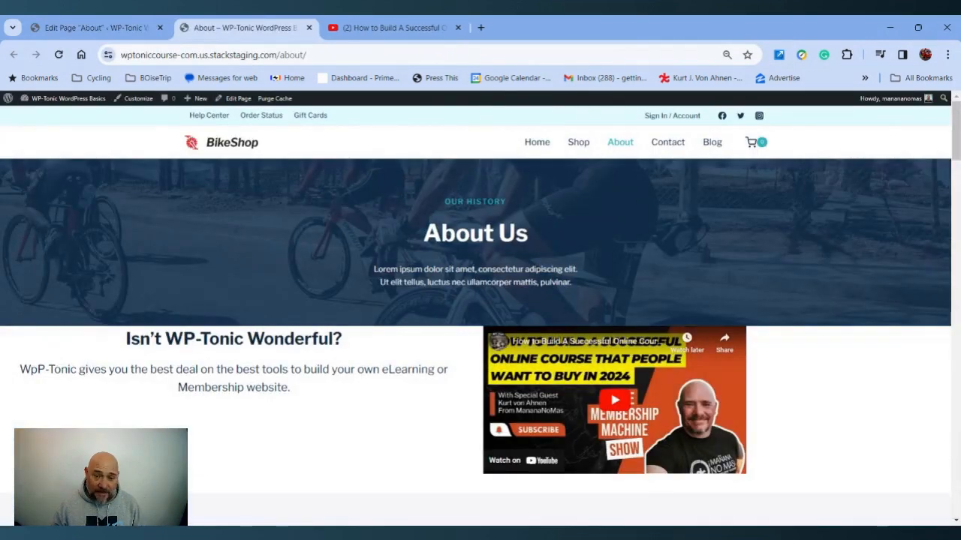
scroll(334, 251, down, 1)
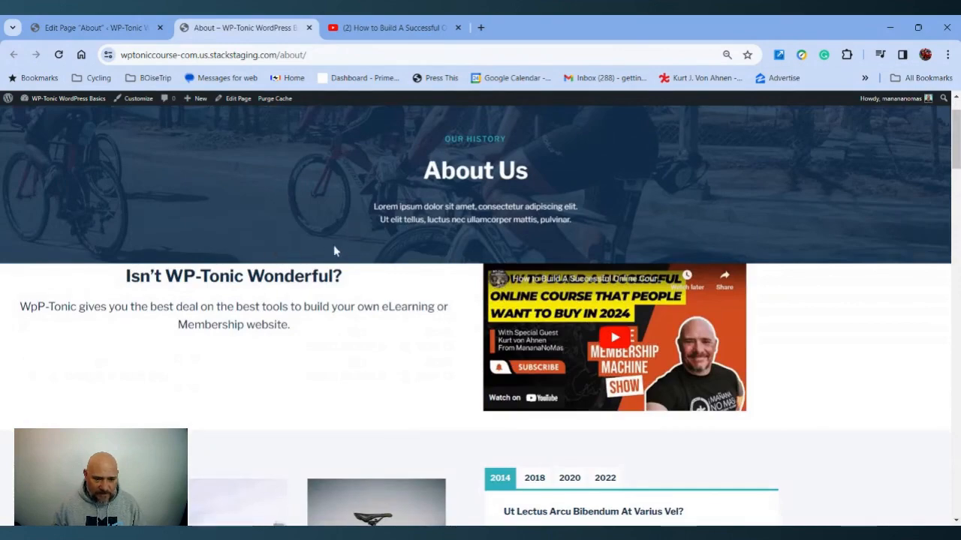
scroll(403, 299, down, 2)
scroll(402, 299, down, 4)
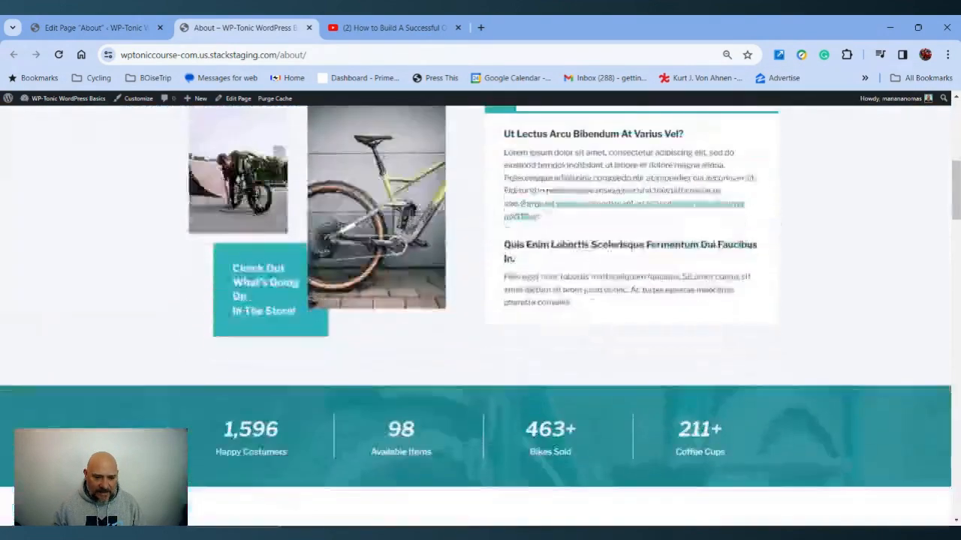
scroll(408, 450, up, 7)
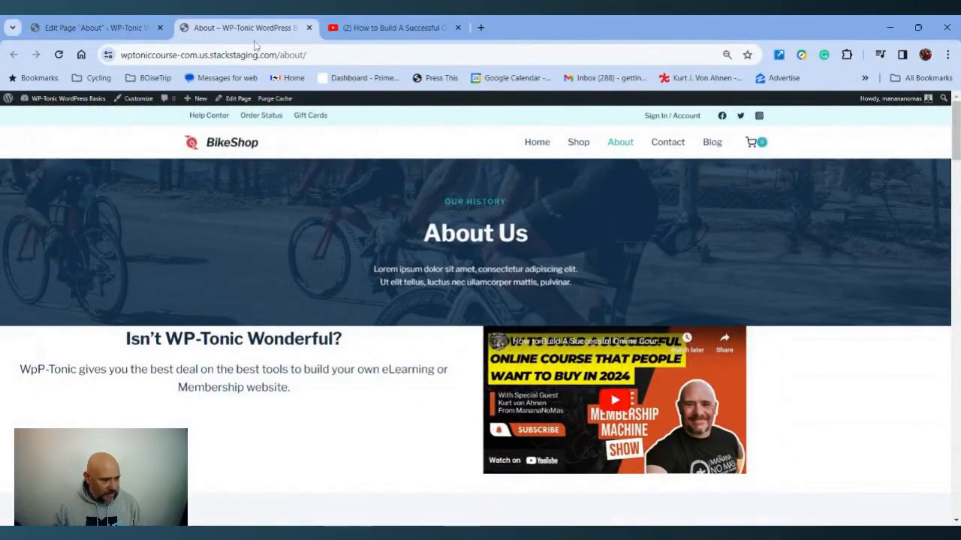
Back in the editor, insert a Spacer block between the About Us header and the two-column section
click(309, 28)
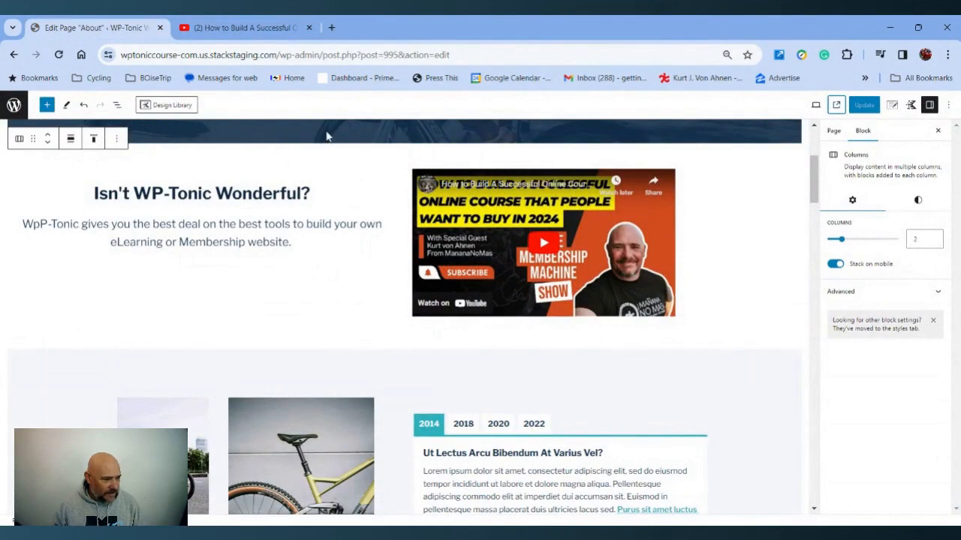
scroll(326, 136, up, 3)
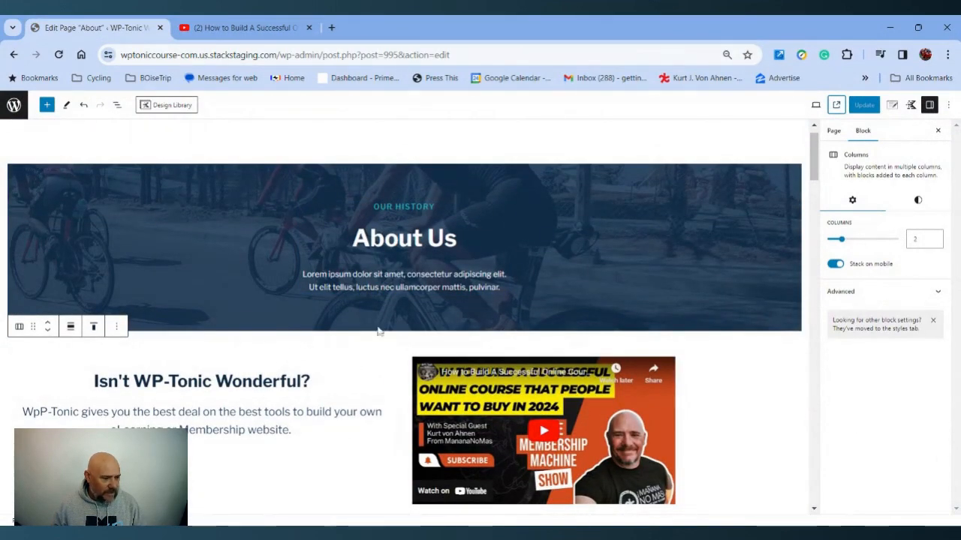
click(117, 327)
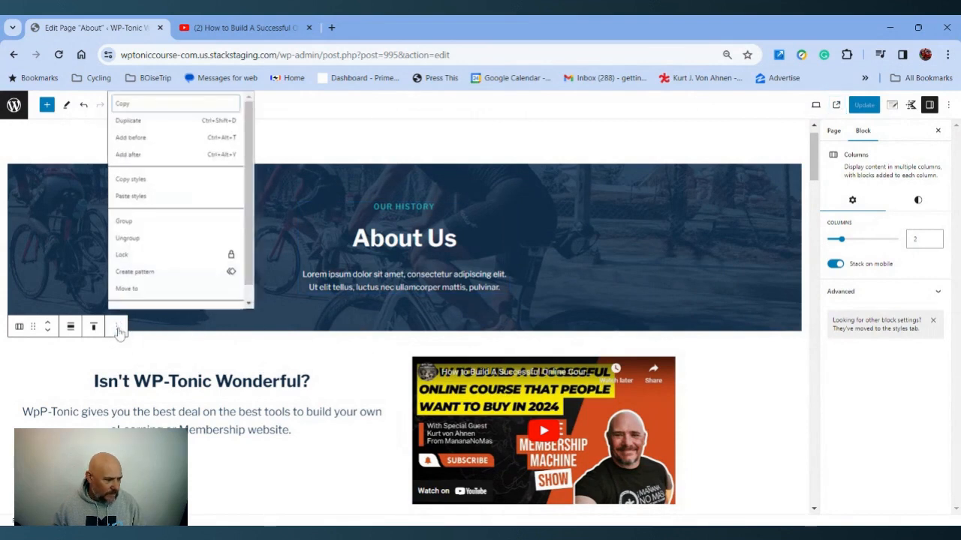
scroll(160, 206, down, 1)
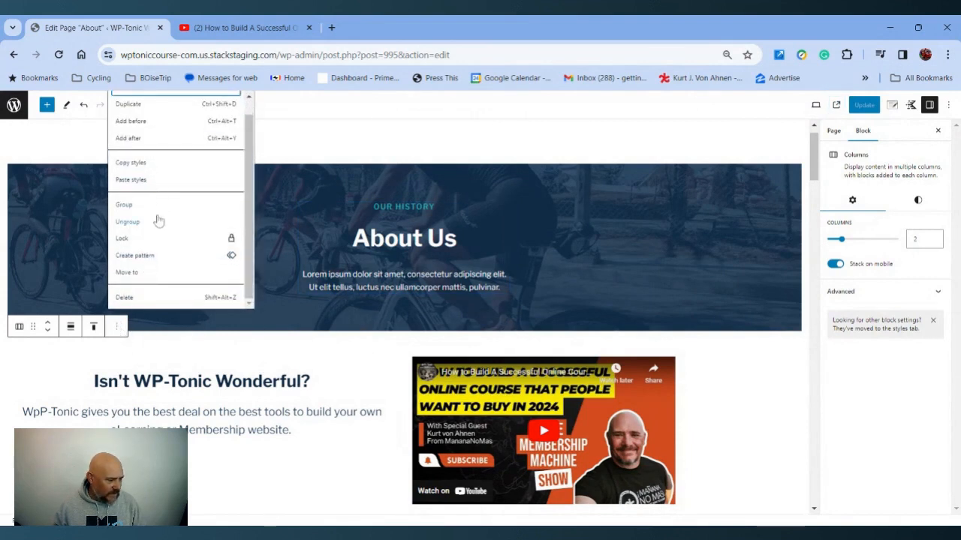
scroll(156, 218, up, 1)
click(134, 137)
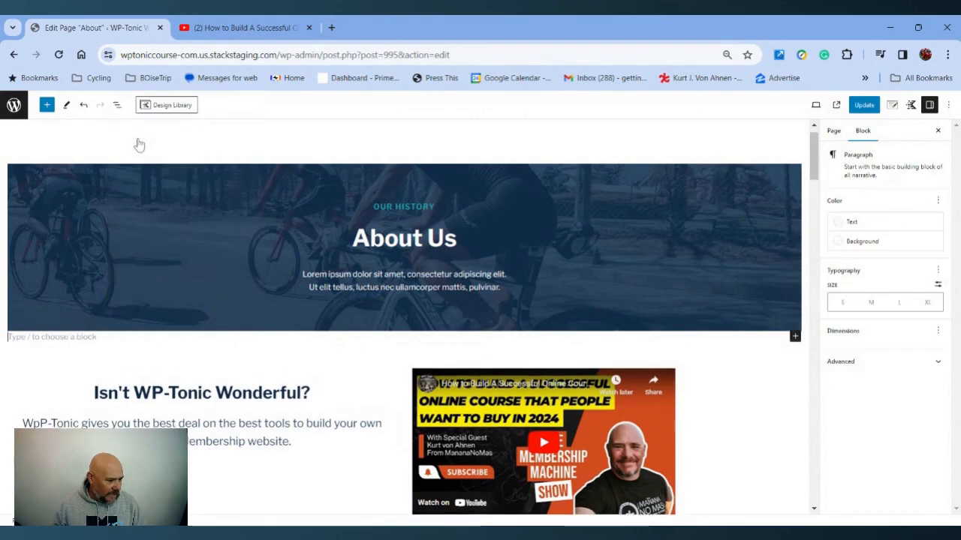
click(795, 336)
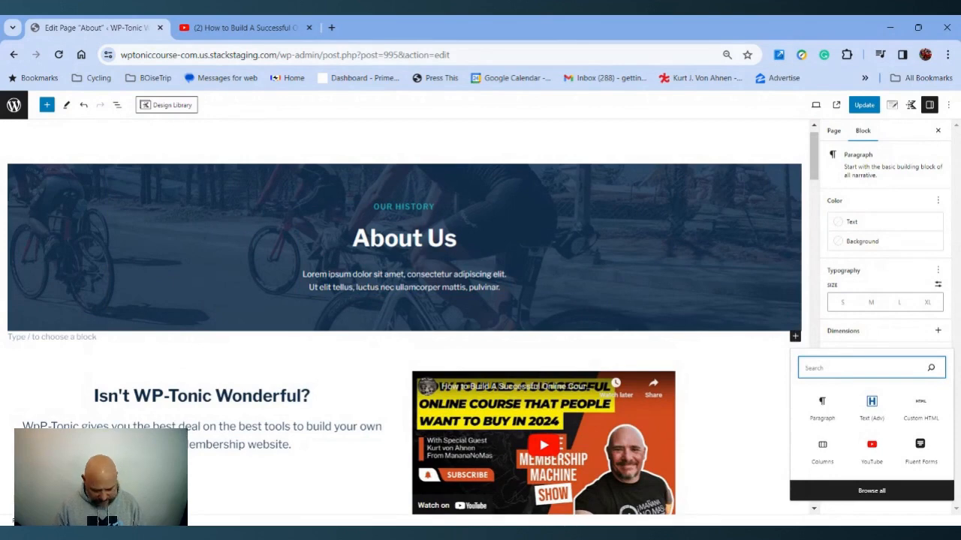
text(spacer)
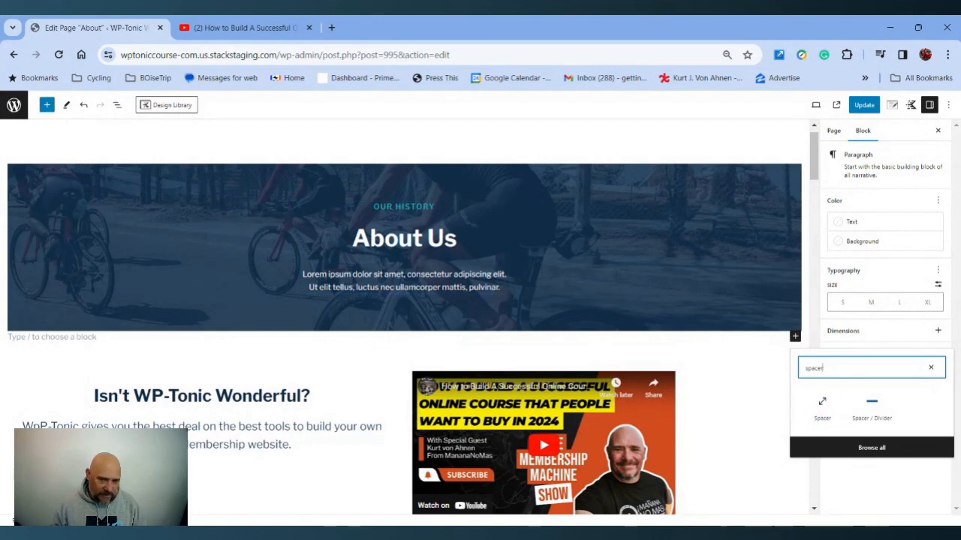
click(822, 409)
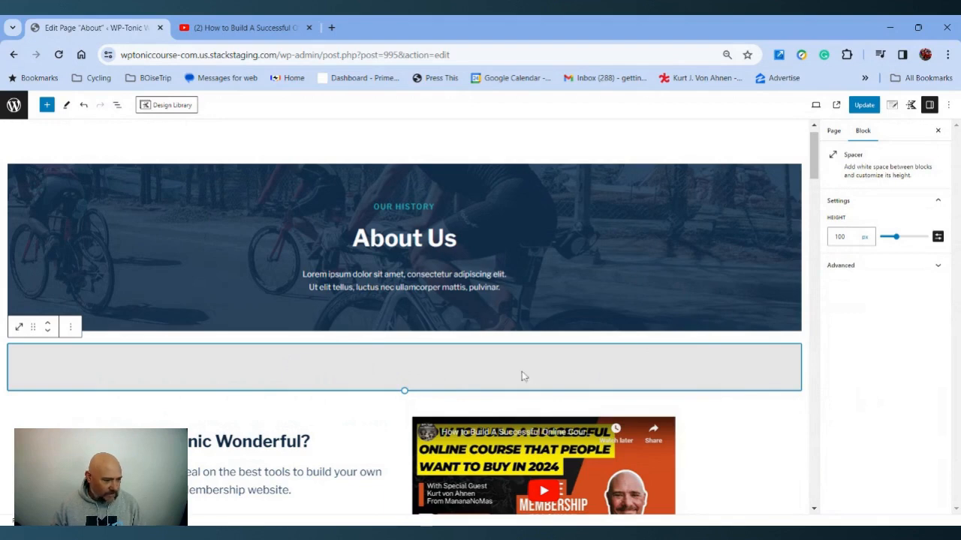
Update the page and check the added spacing on the live About page
click(867, 106)
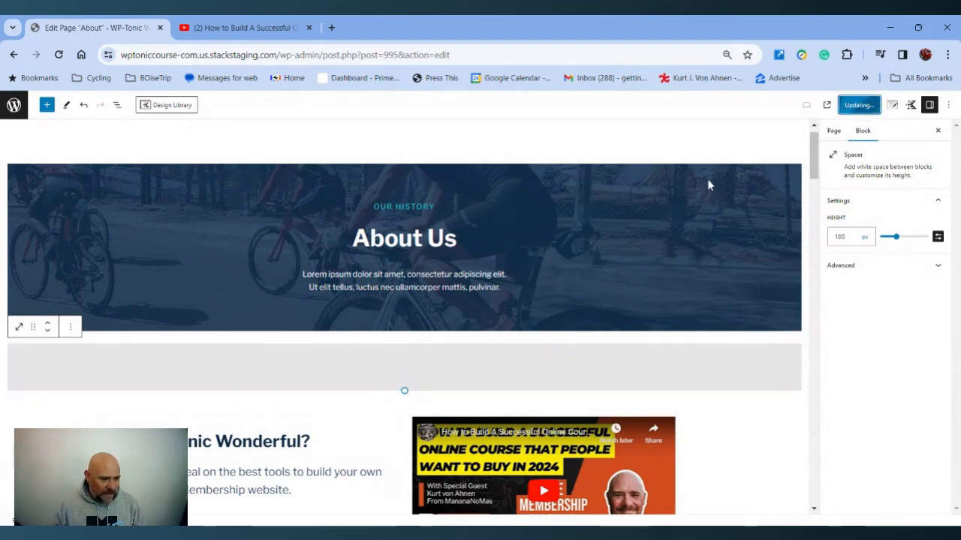
click(837, 105)
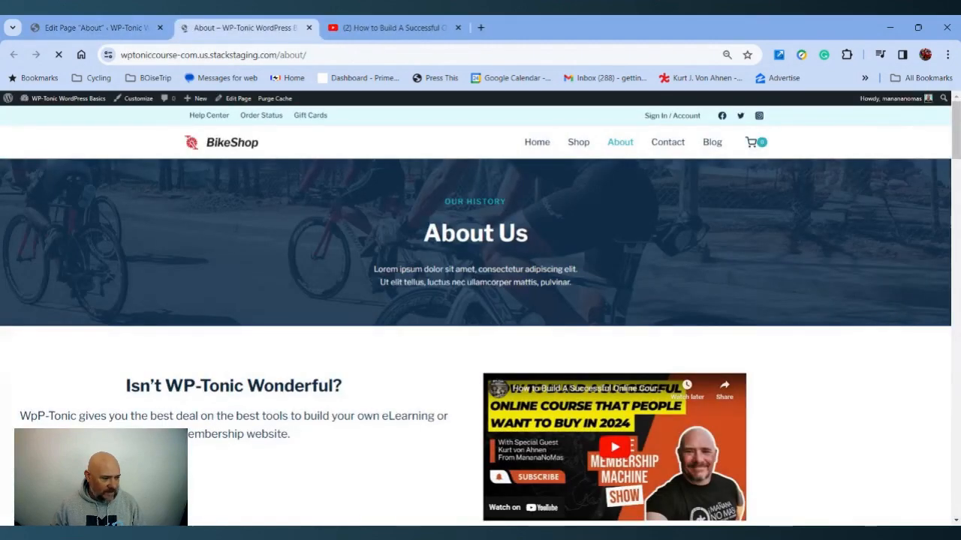
scroll(473, 301, down, 5)
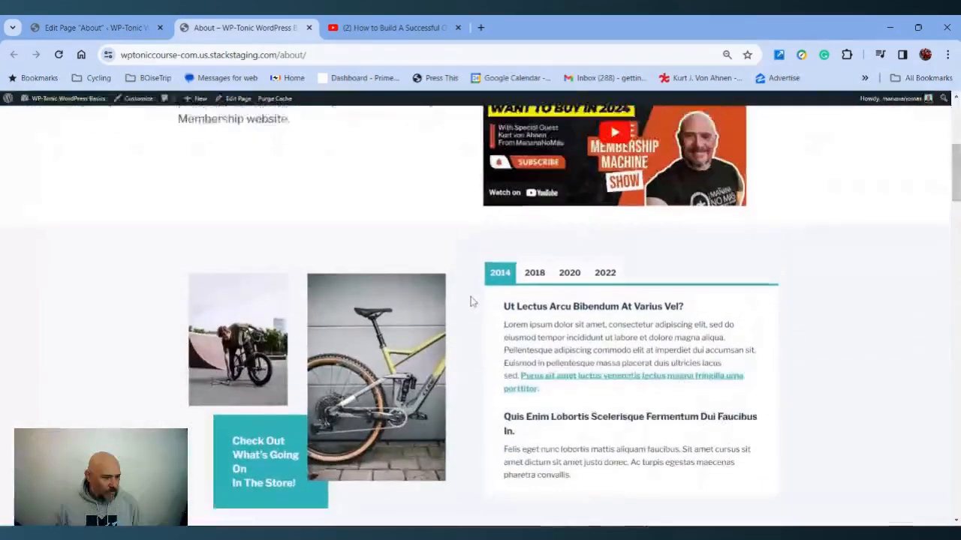
scroll(473, 301, up, 5)
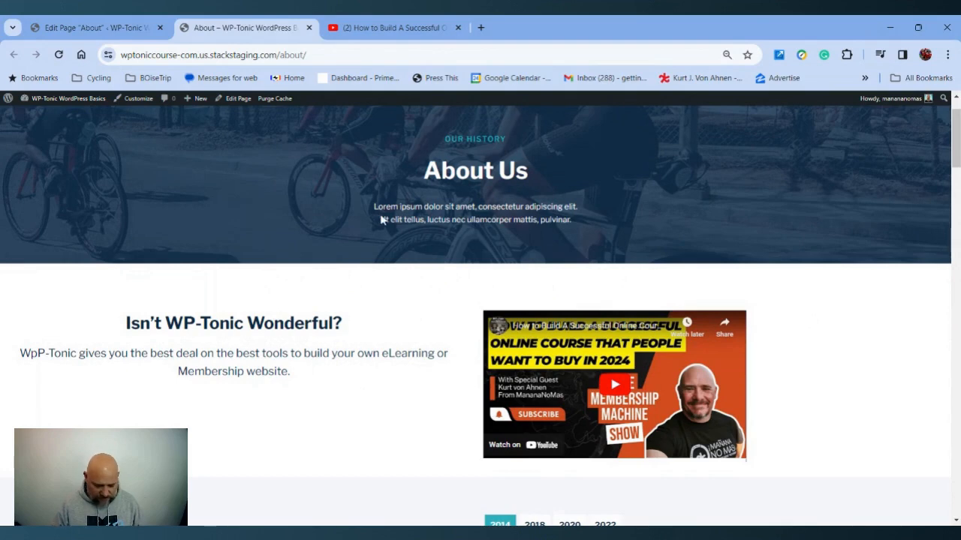
Zoom the browser view in and out to inspect the About page layout at different sizes
key(ctrl+plus)
key(ctrl+plus)
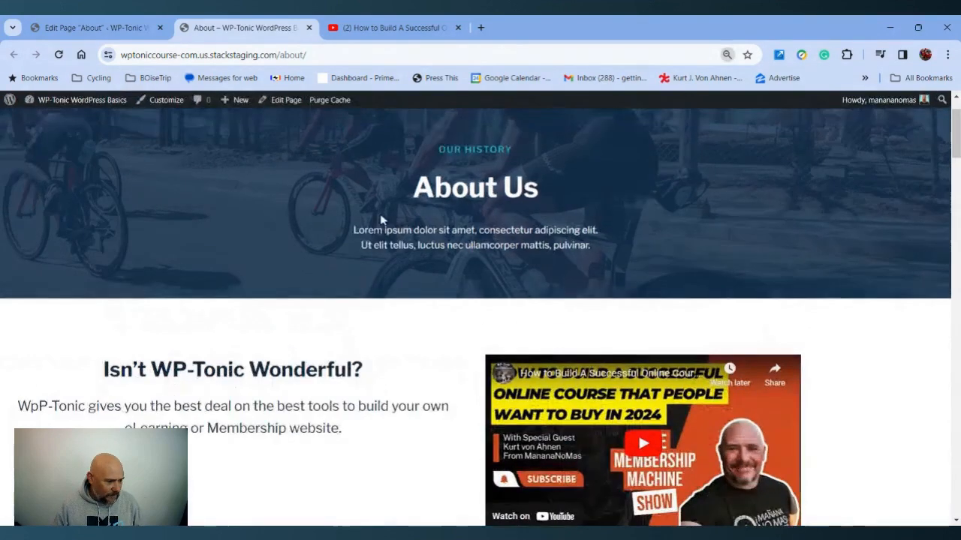
key(ctrl+plus)
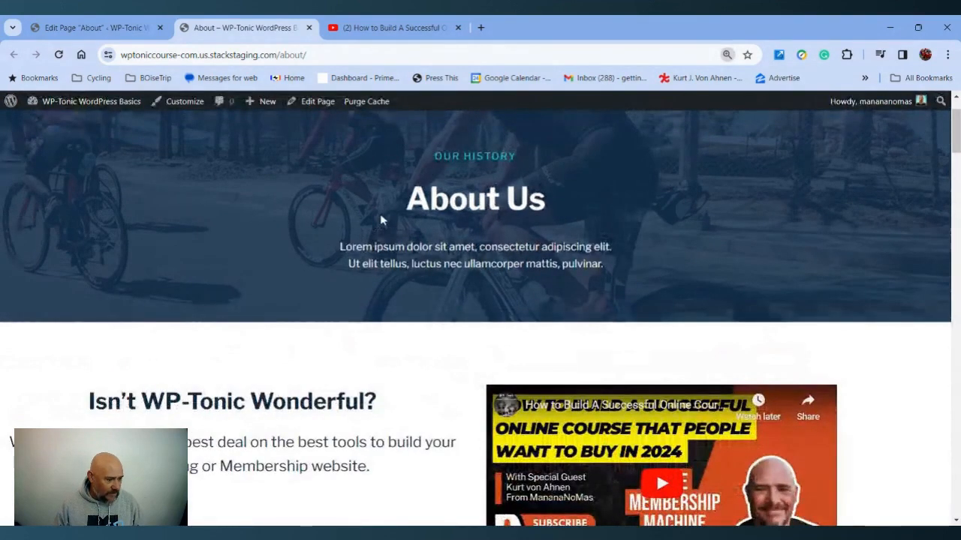
key(ctrl+minus)
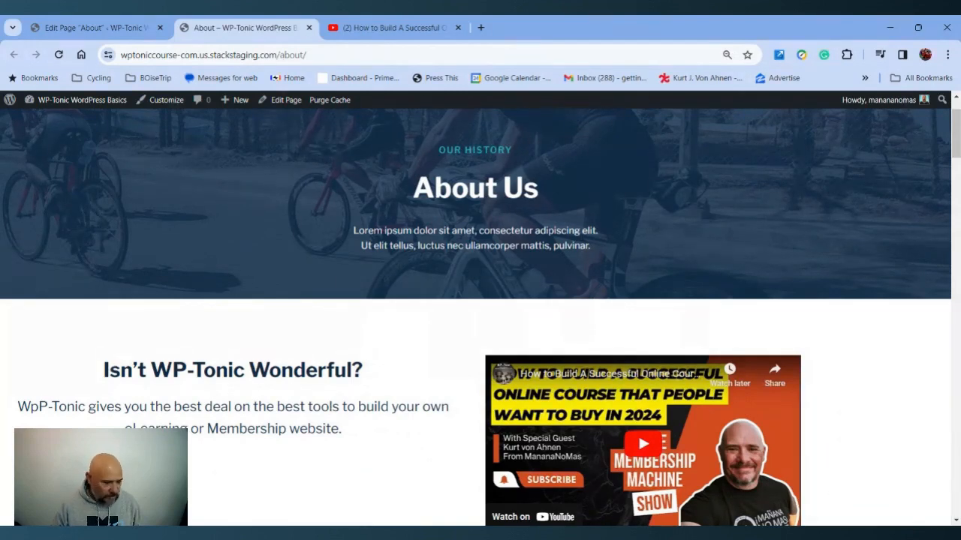
key(ctrl+minus)
key(ctrl+minus)
key(ctrl+minus)
key(ctrl+minus)
key(ctrl+minus)
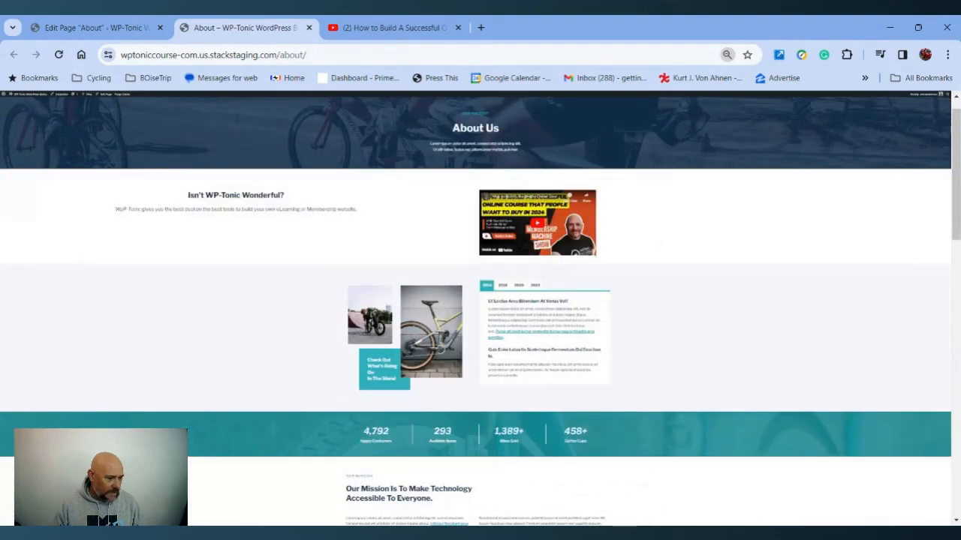
key(ctrl+plus)
key(ctrl+plus)
key(ctrl+plus)
key(ctrl+plus)
key(ctrl+plus)
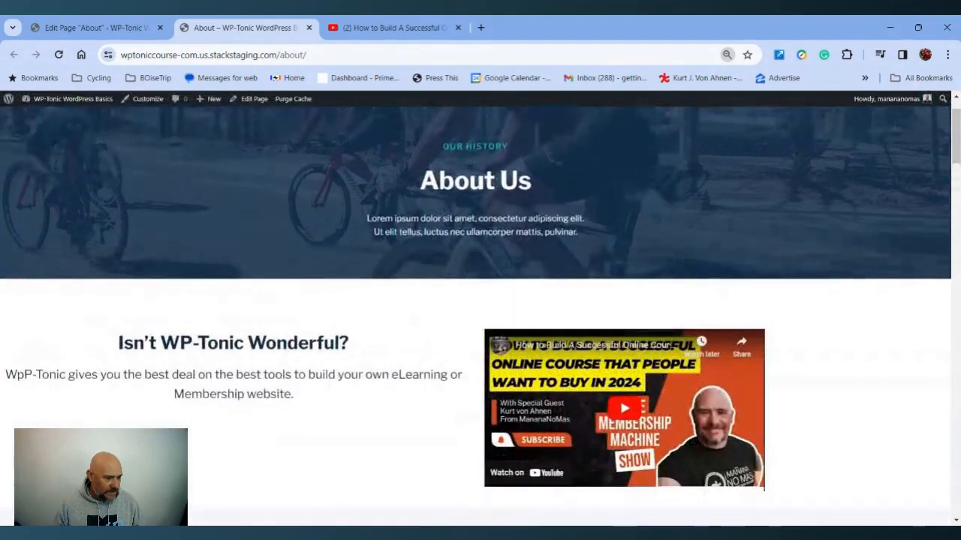
key(ctrl+plus)
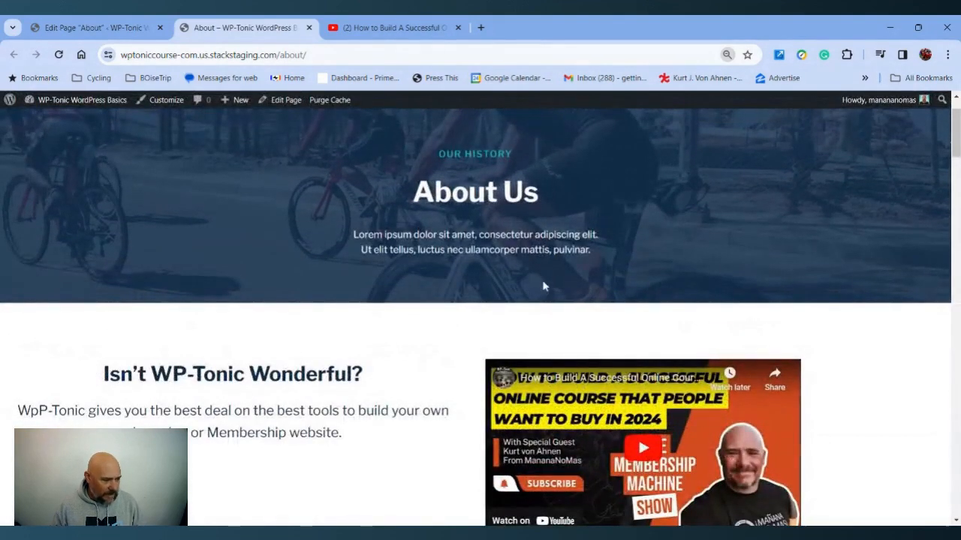